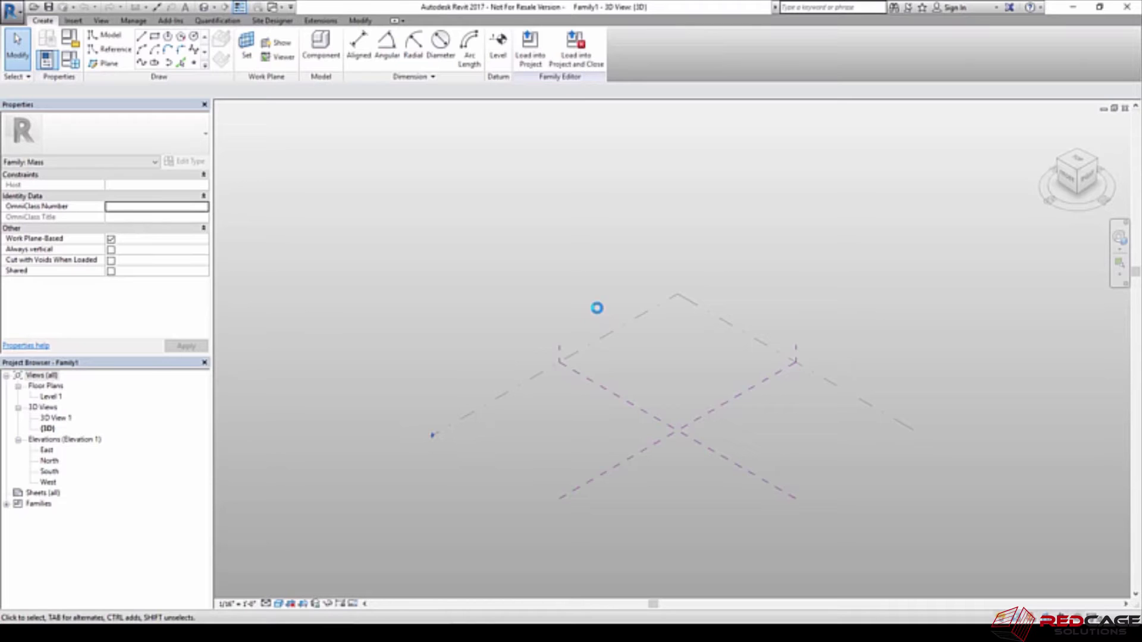
Create a new project from the Architectural Template
left_click(16, 24)
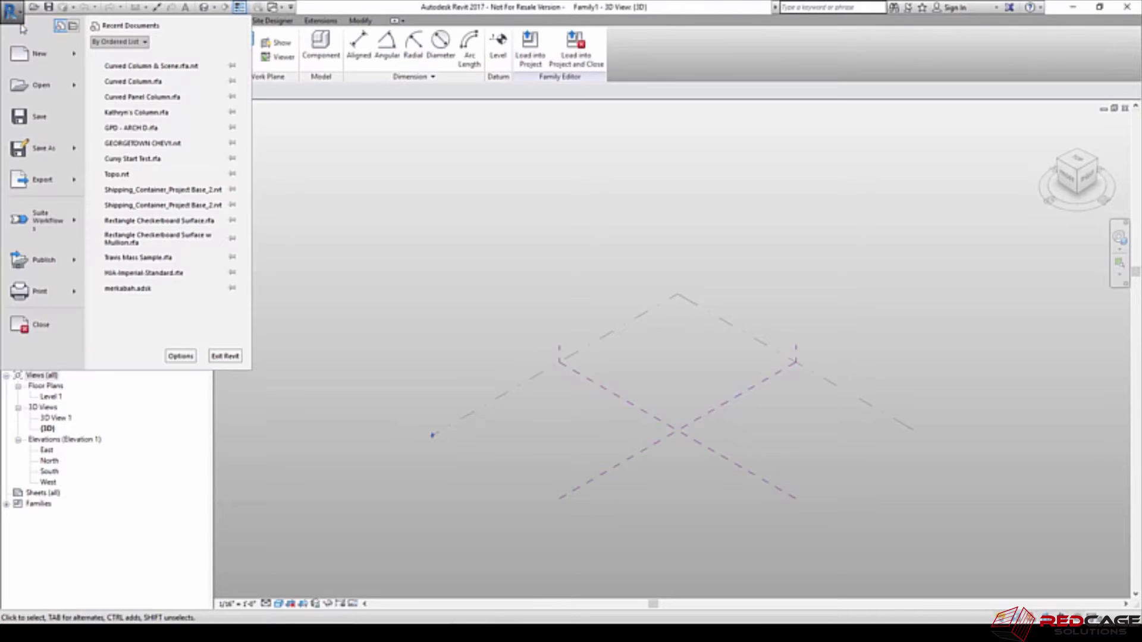
mouse_move(73, 58)
left_click(134, 60)
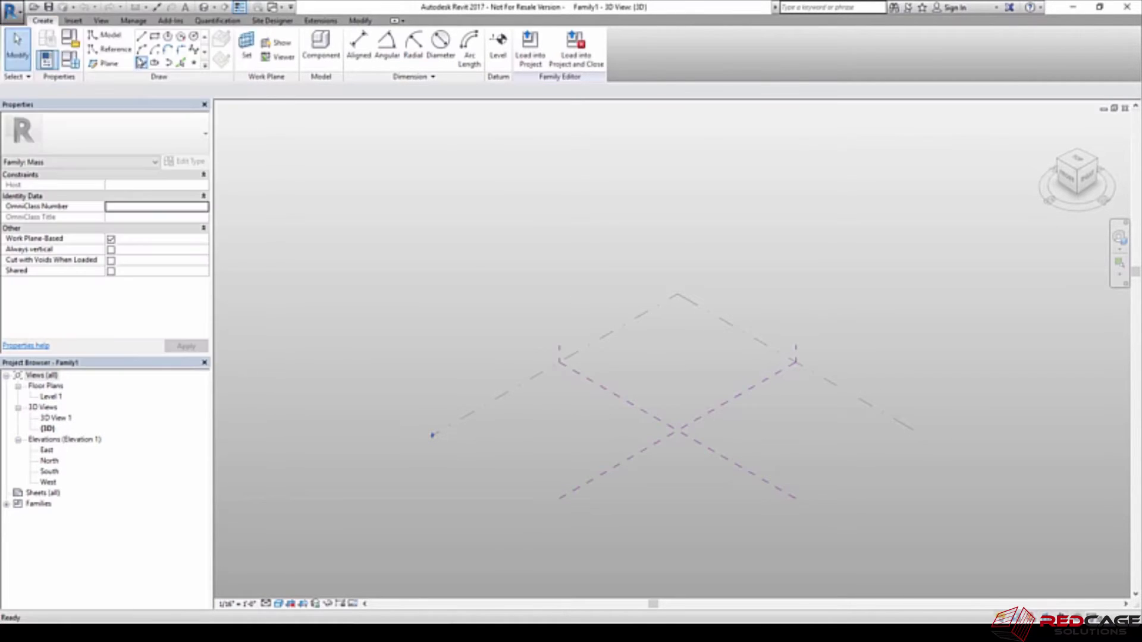
left_click(553, 295)
left_click(514, 320)
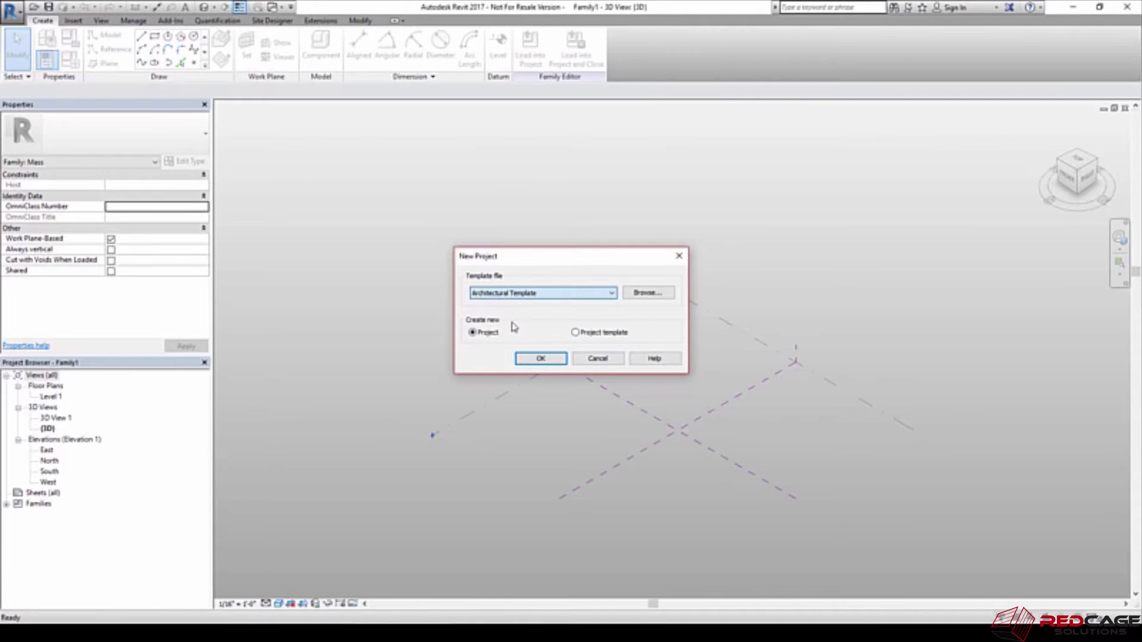
left_click(538, 358)
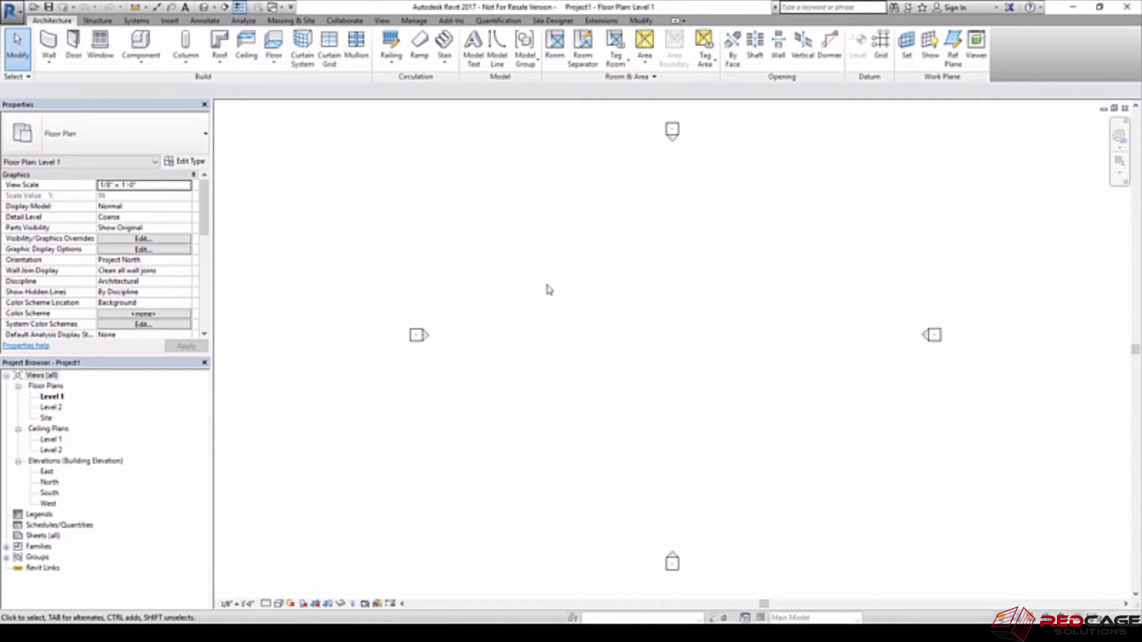
Try to place a mass in the project and decline loading a mass family
left_click(292, 21)
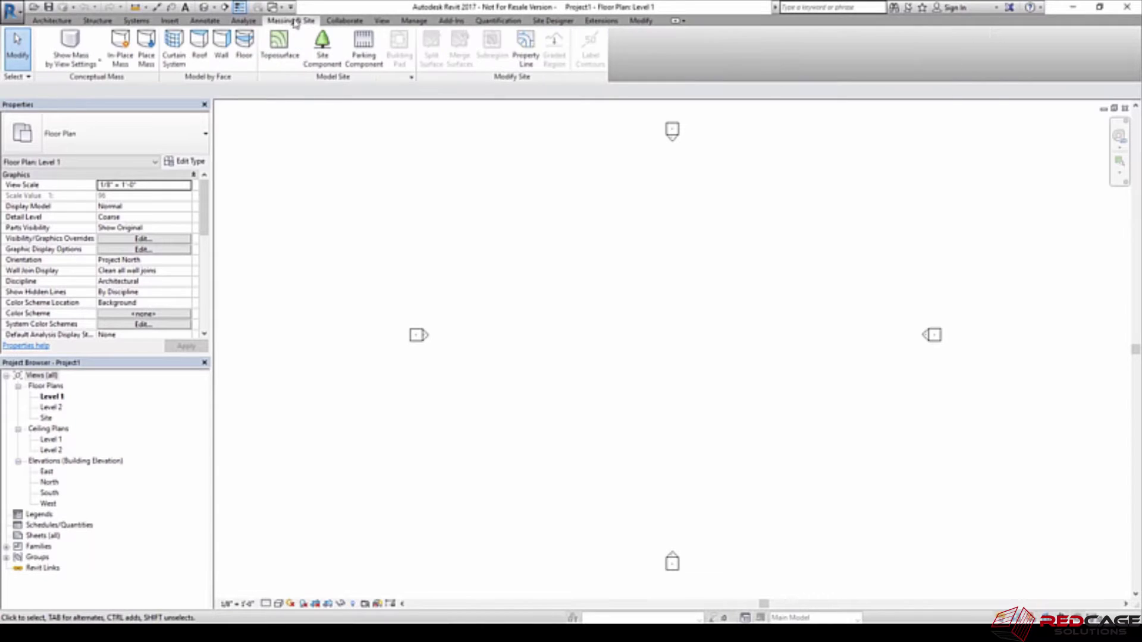
left_click(147, 59)
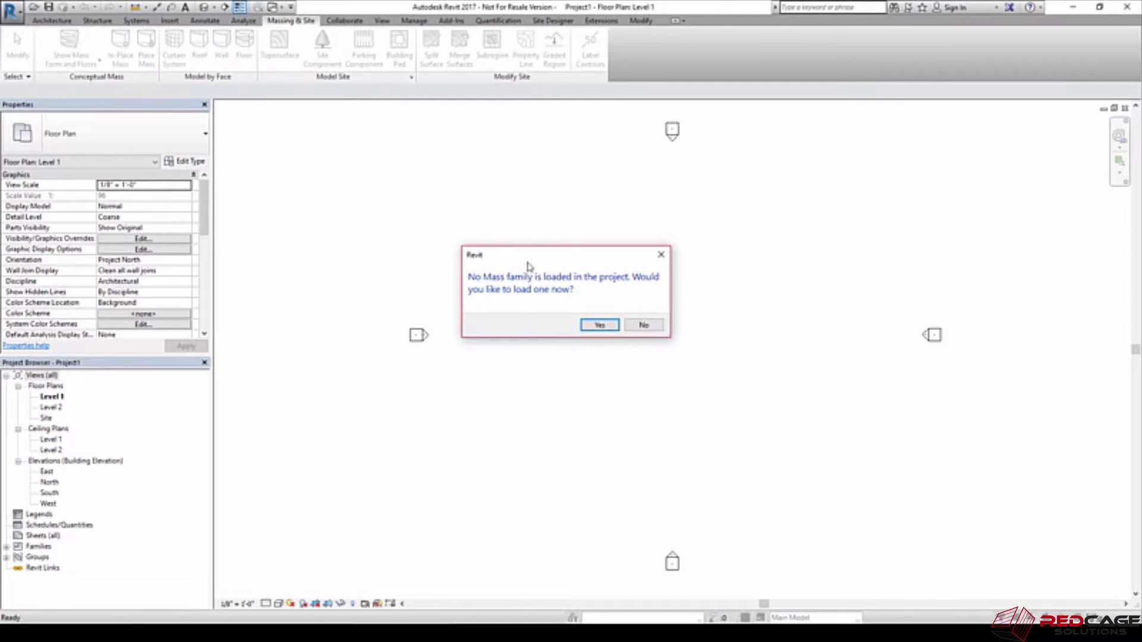
left_click(644, 324)
Start an in-place mass named Sample In Place and cancel it without modelling anything
left_click(121, 59)
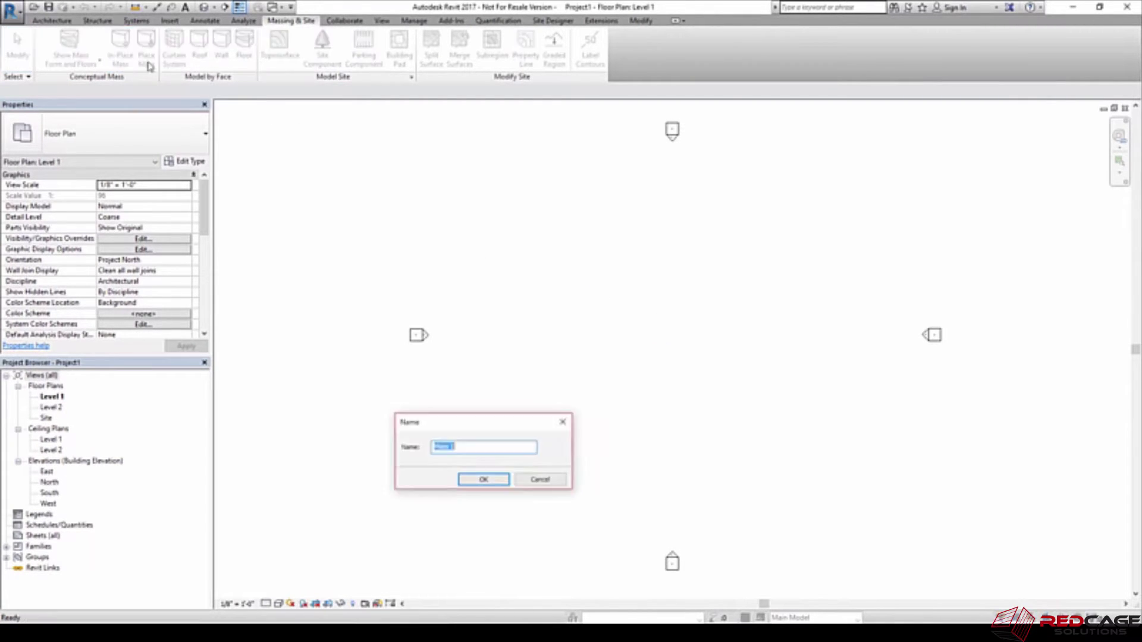
left_click_drag(447, 426, 533, 293)
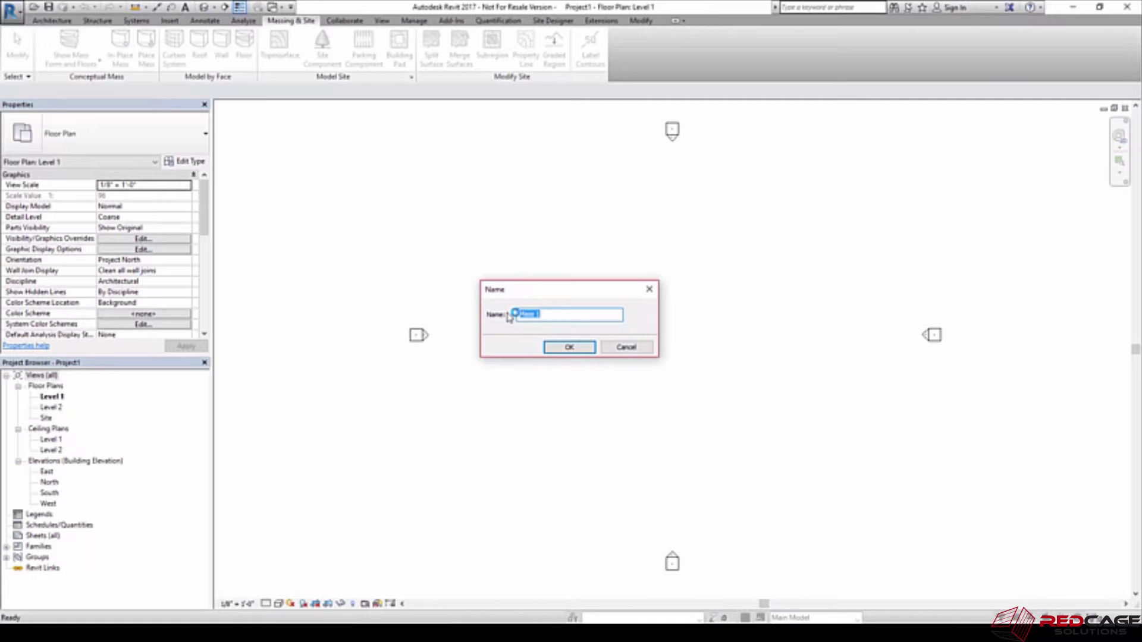
type("Sample In Place")
left_click(570, 348)
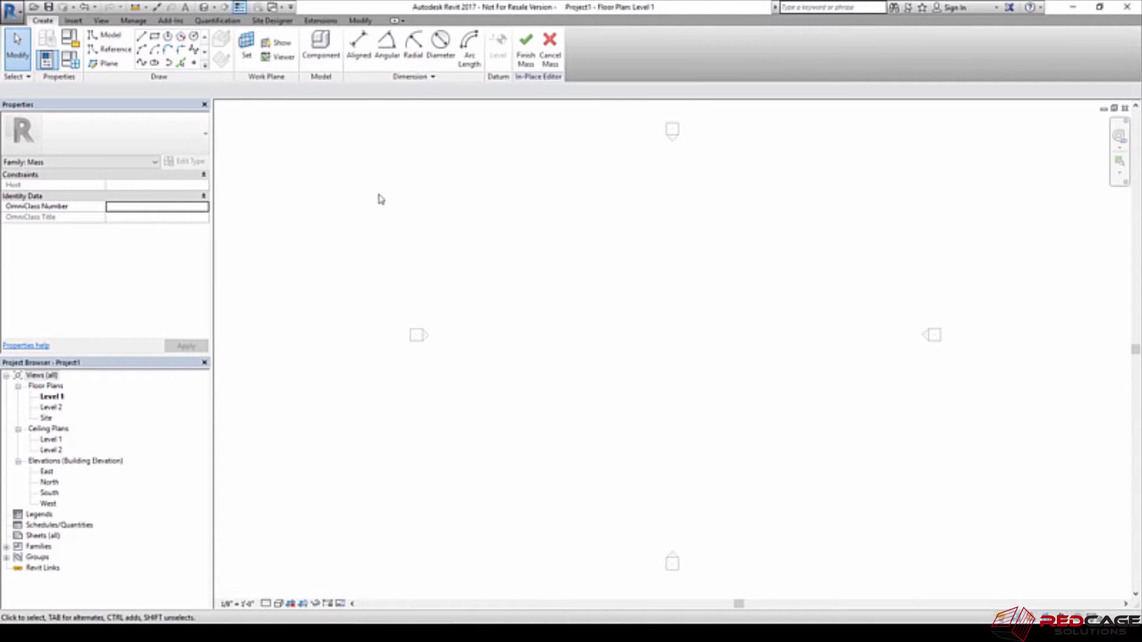
left_click(551, 59)
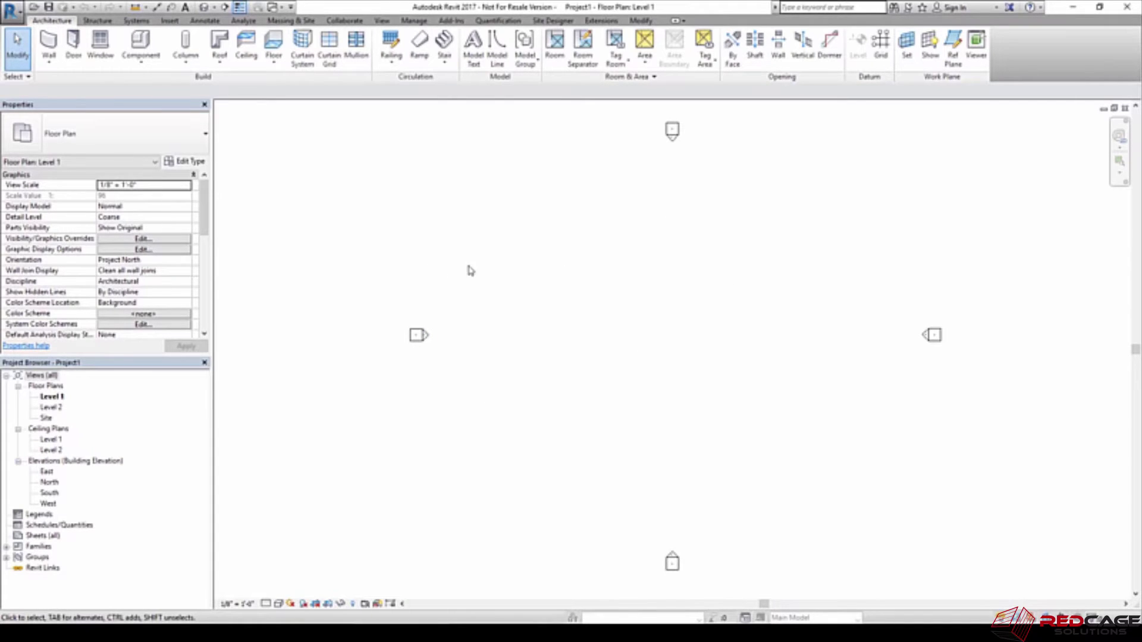
Switch back to the Family1 mass family and open its Level 1 floor plan
left_click(279, 8)
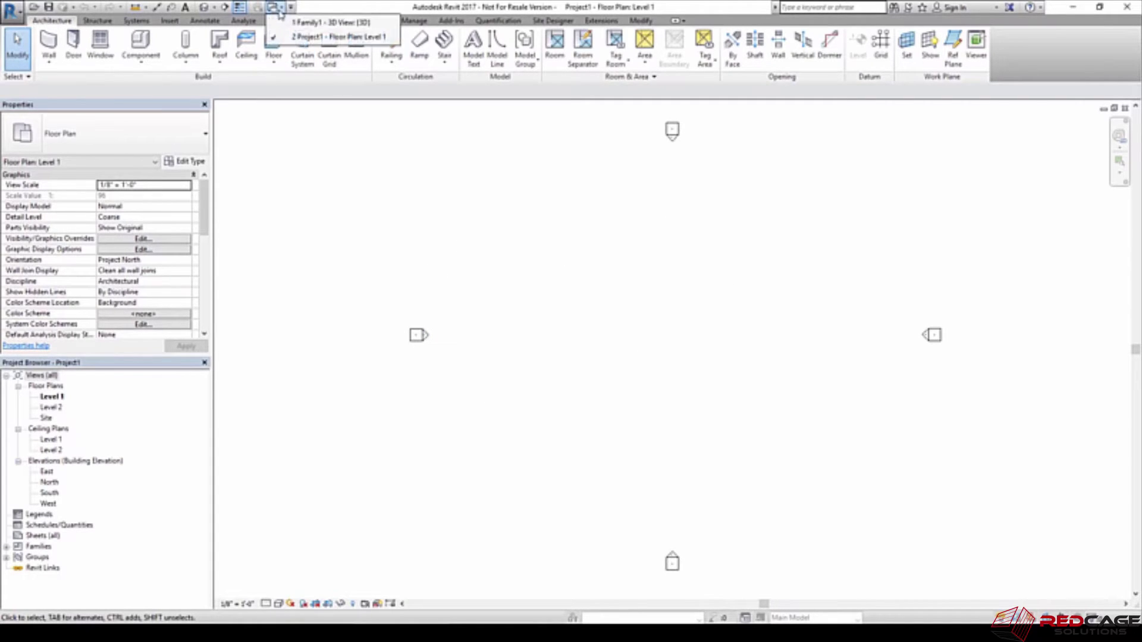
left_click(328, 22)
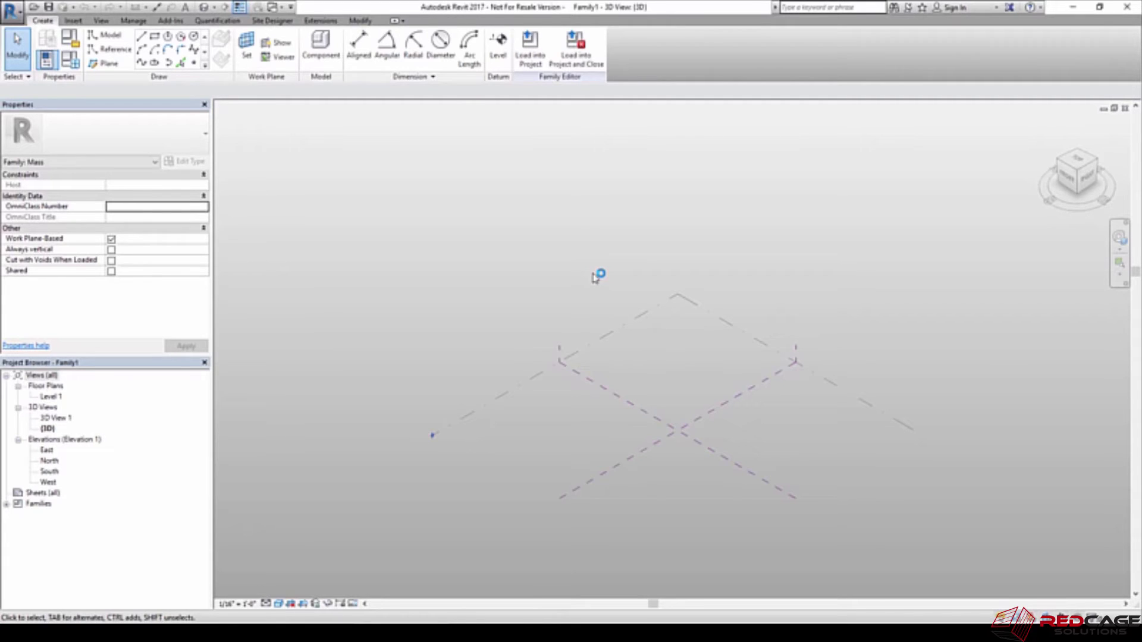
middle_click_drag(455, 321, 433, 266)
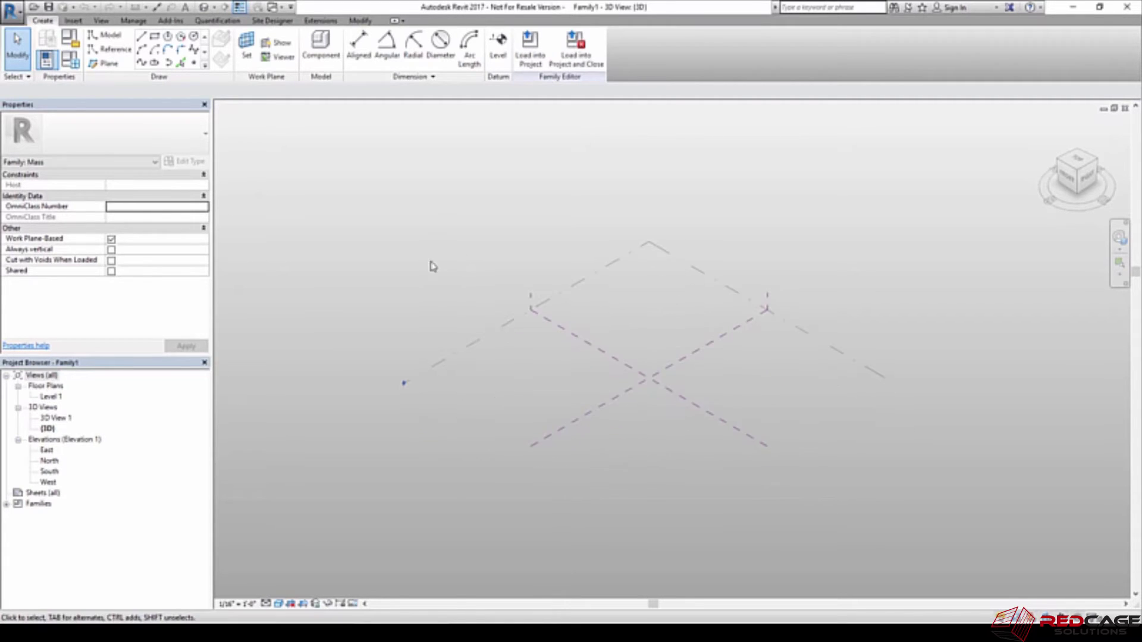
left_click(50, 396)
double_click(50, 397)
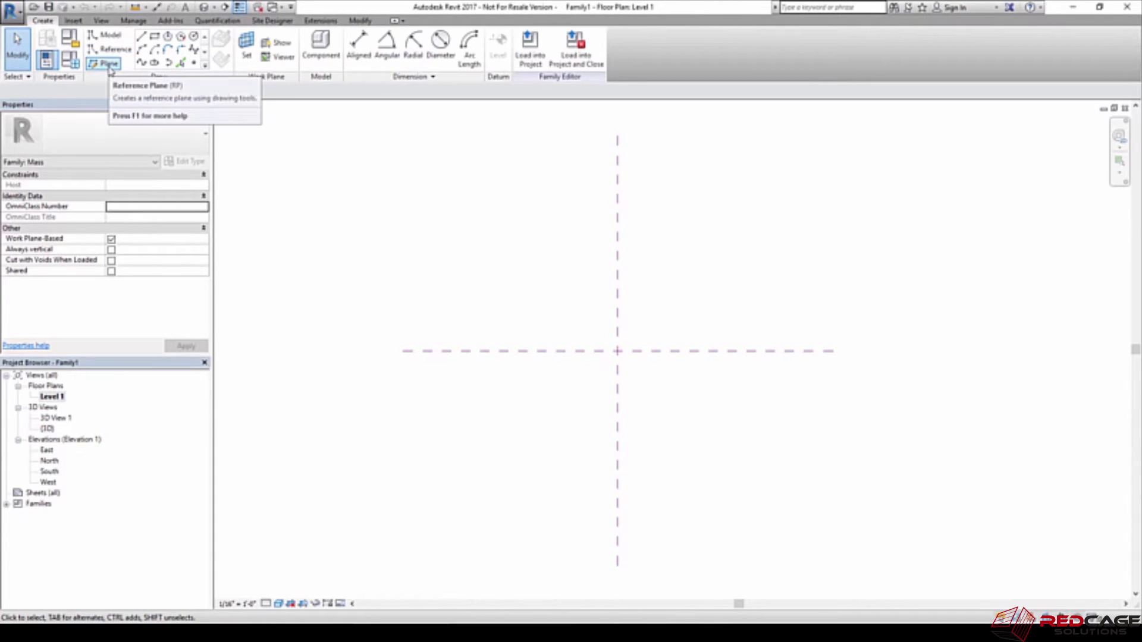
Draw two vertical reference planes, about 109' left and about 104' right of the vertical center plane
left_click(109, 63)
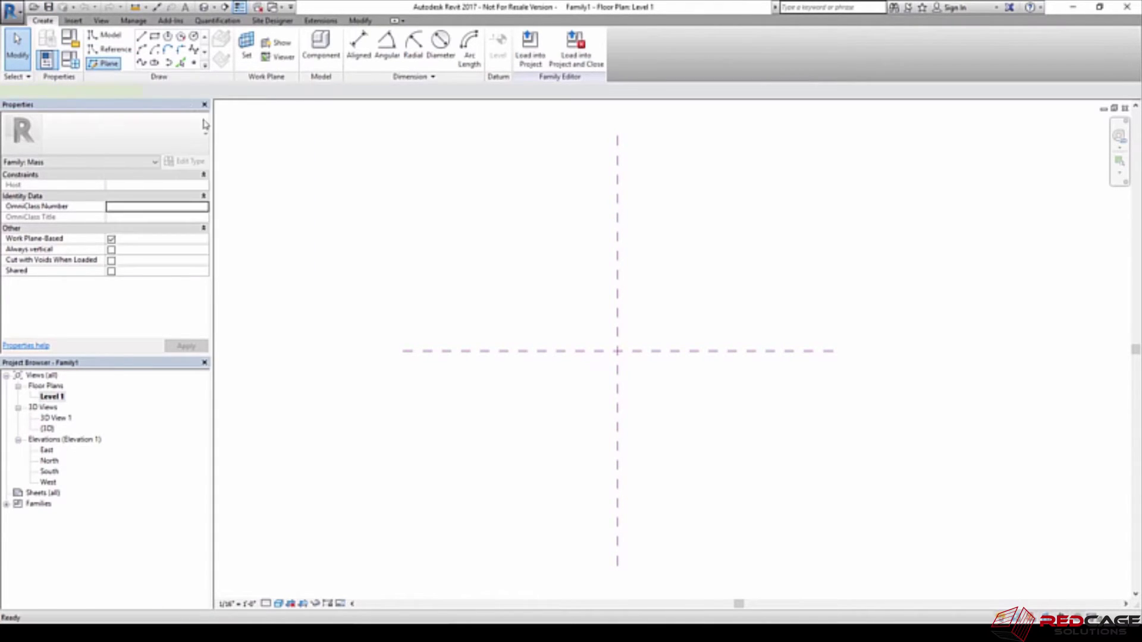
left_click(475, 209)
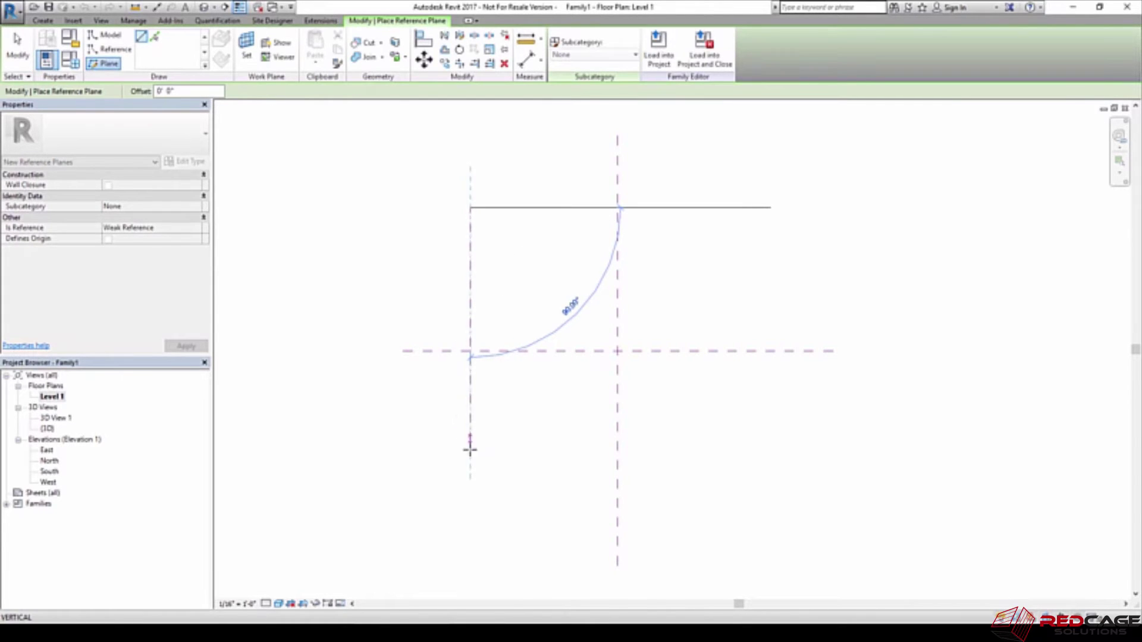
left_click(470, 469)
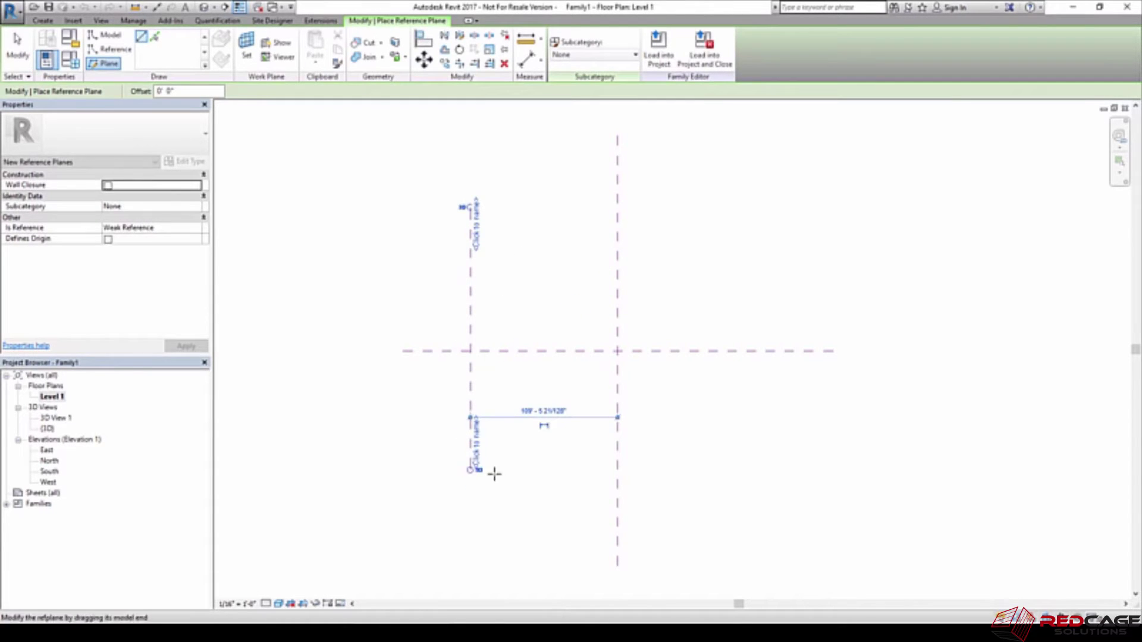
left_click(757, 208)
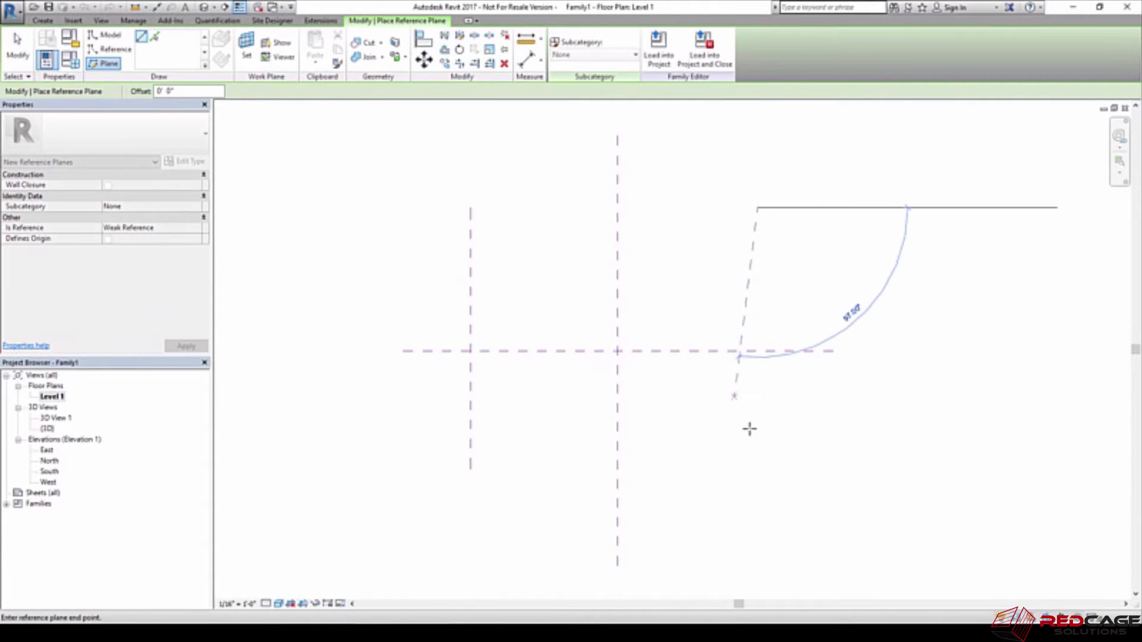
left_click(758, 470)
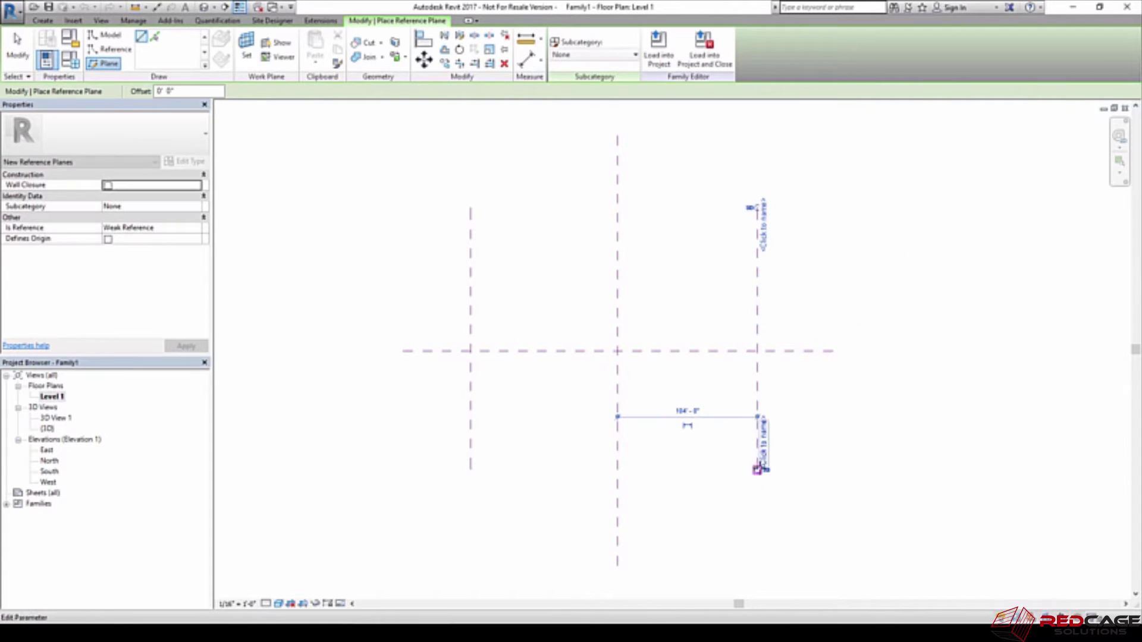
Draw two horizontal reference planes, about 132' above and about 112' below the Center (Front/Back) plane
left_click(470, 172)
left_click(758, 173)
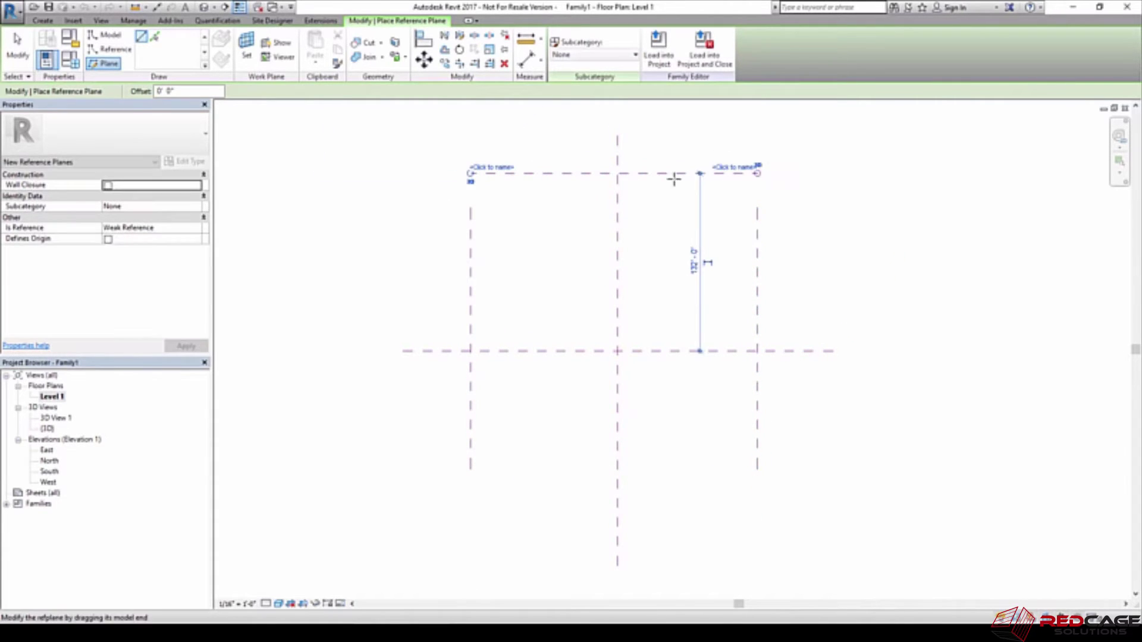
left_click(470, 502)
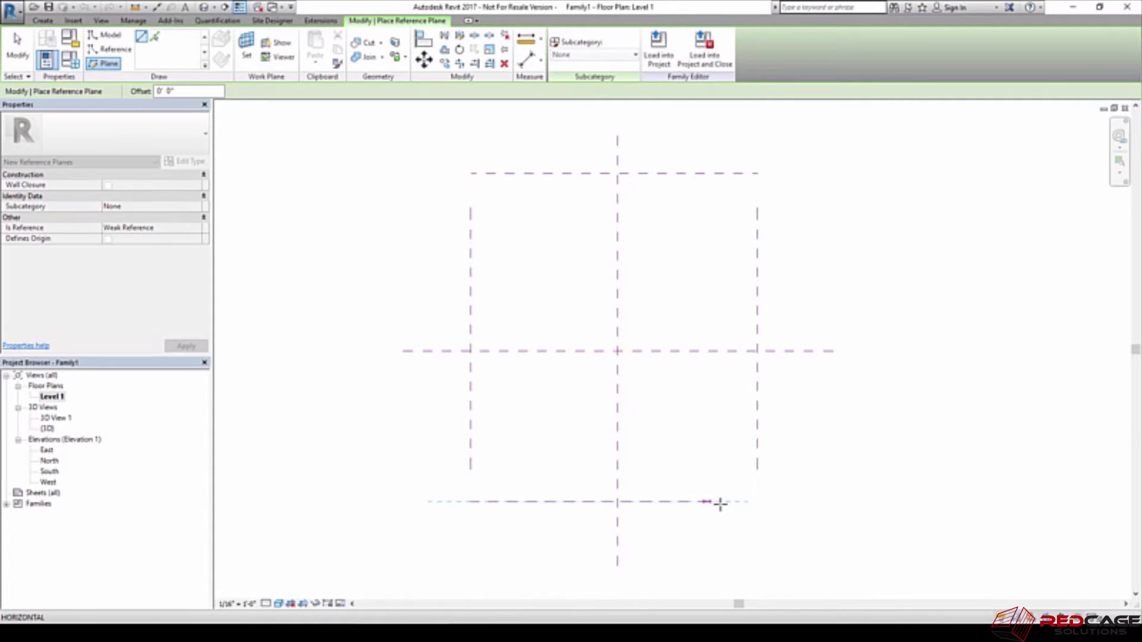
left_click(758, 502)
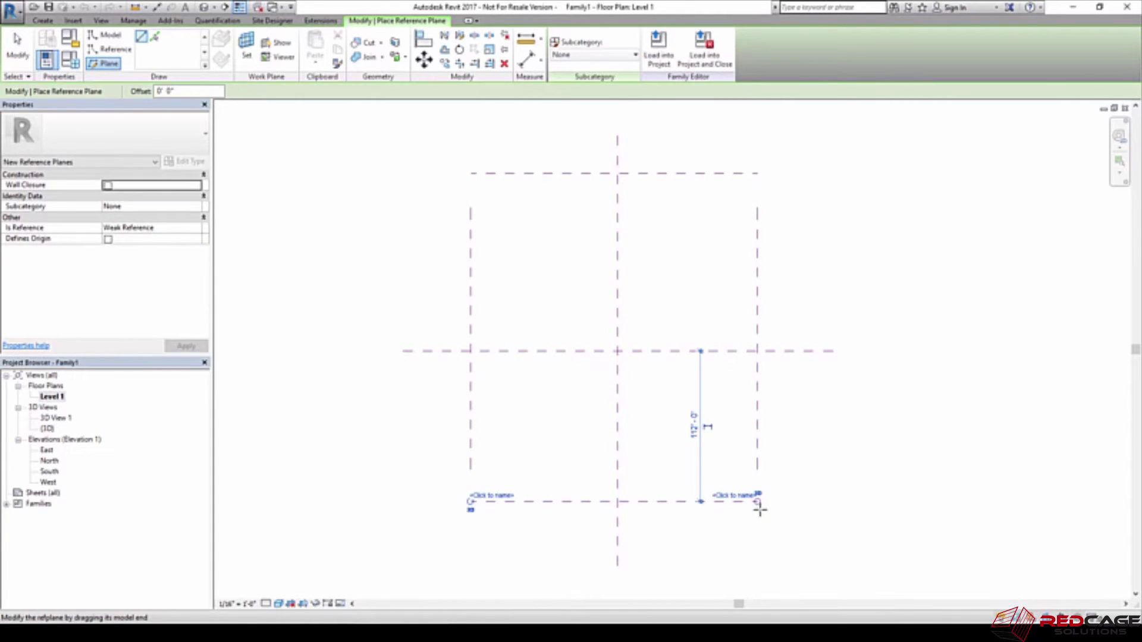
key("Escape")
key("Escape")
Examine the names and properties of the left and upper reference planes and compare them with the horizontal center plane
left_click(471, 211)
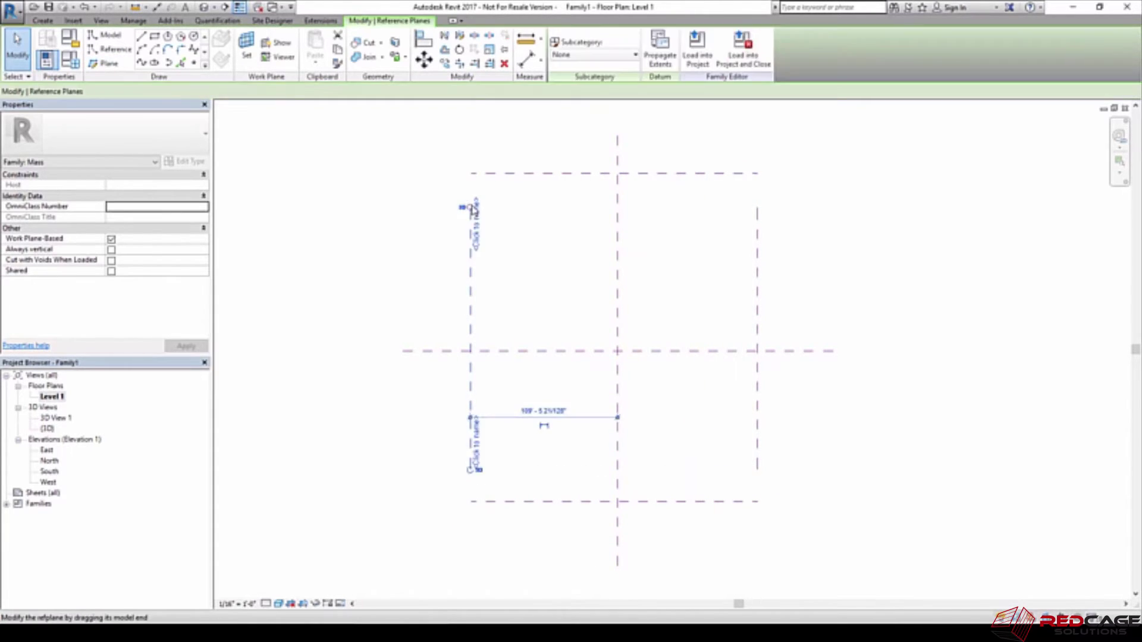
mouse_move(474, 209)
left_mouse_down()
mouse_move(472, 173)
mouse_move(473, 207)
left_mouse_up()
left_click(540, 244)
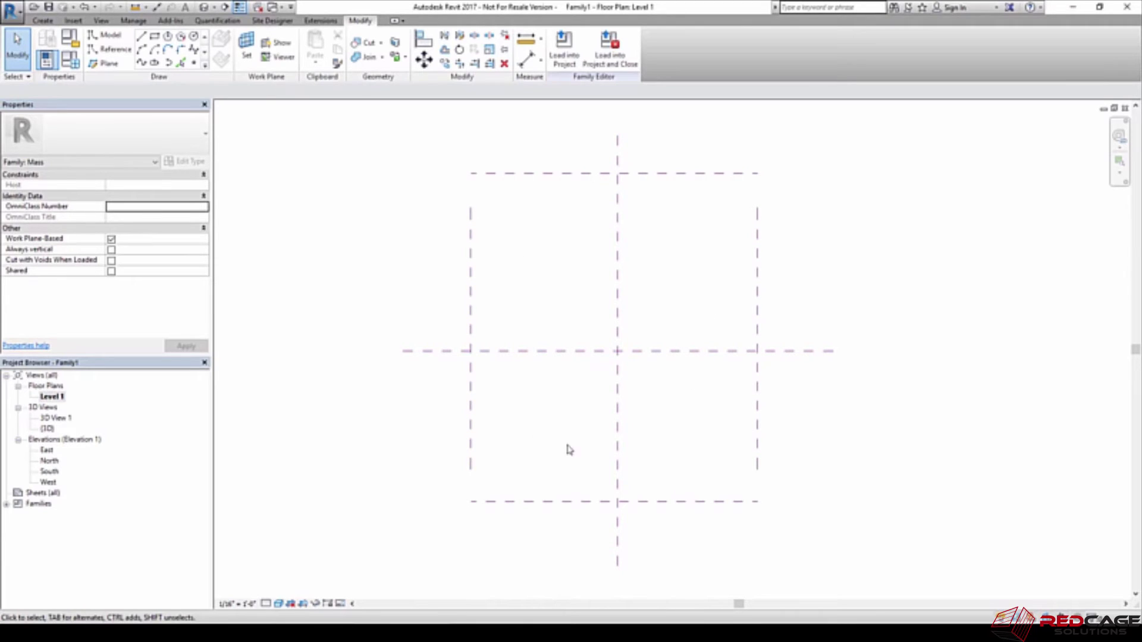
left_click(542, 173)
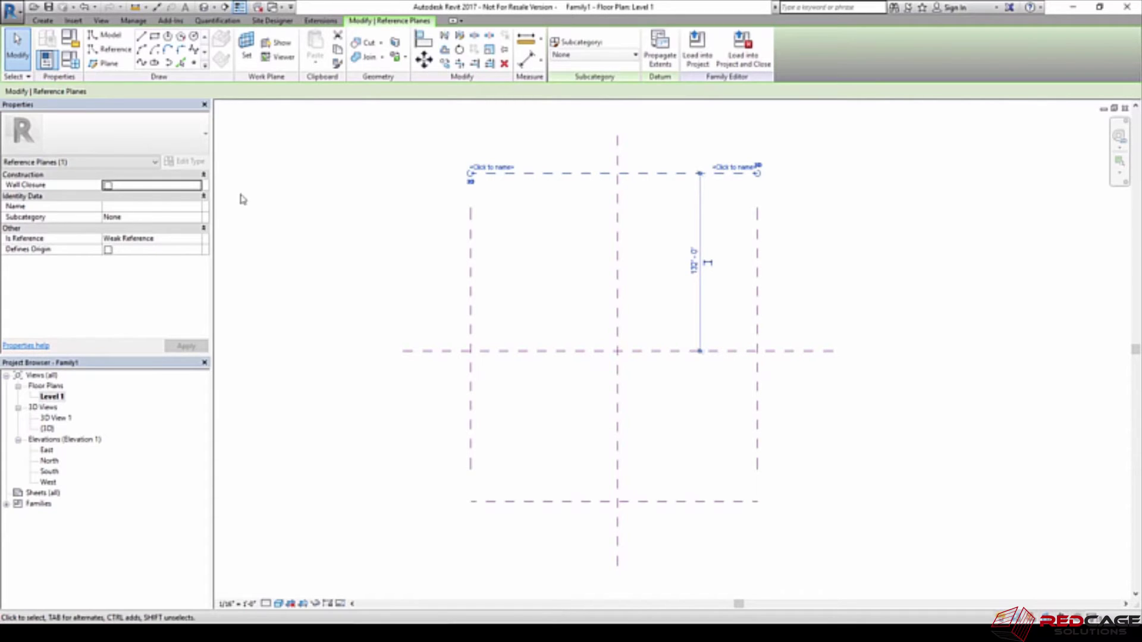
left_click(140, 205)
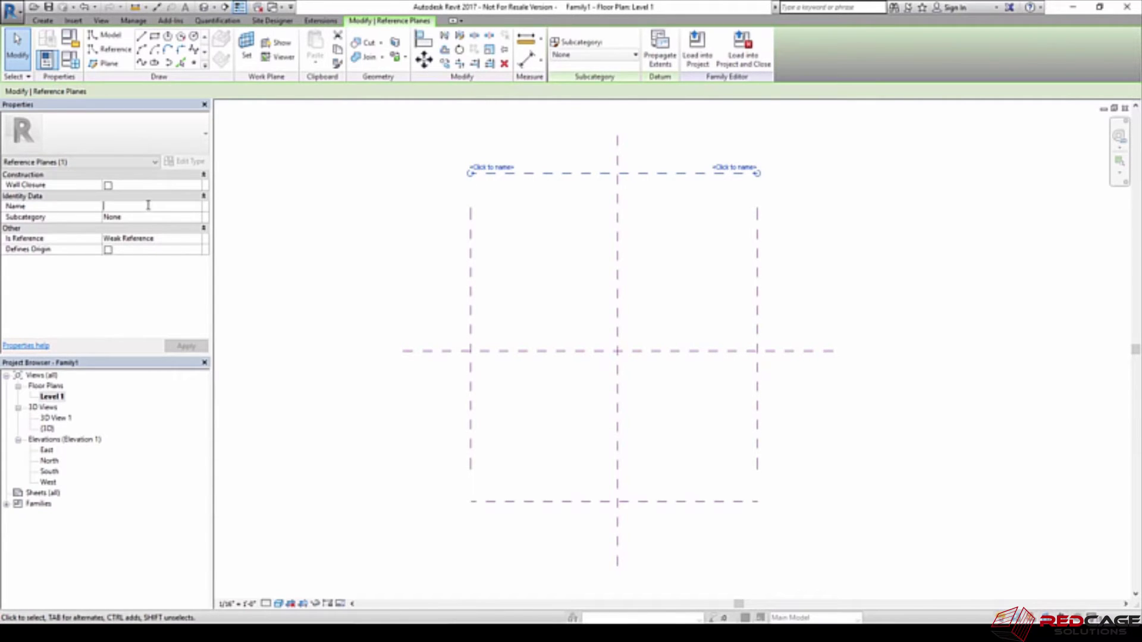
left_click(523, 238)
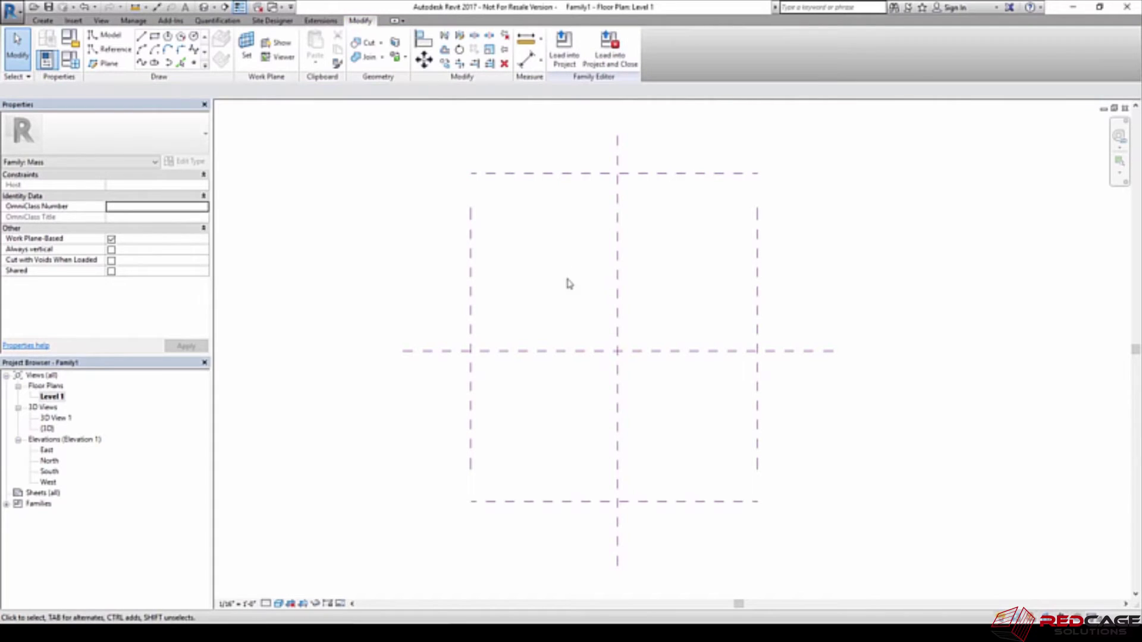
left_click(584, 352)
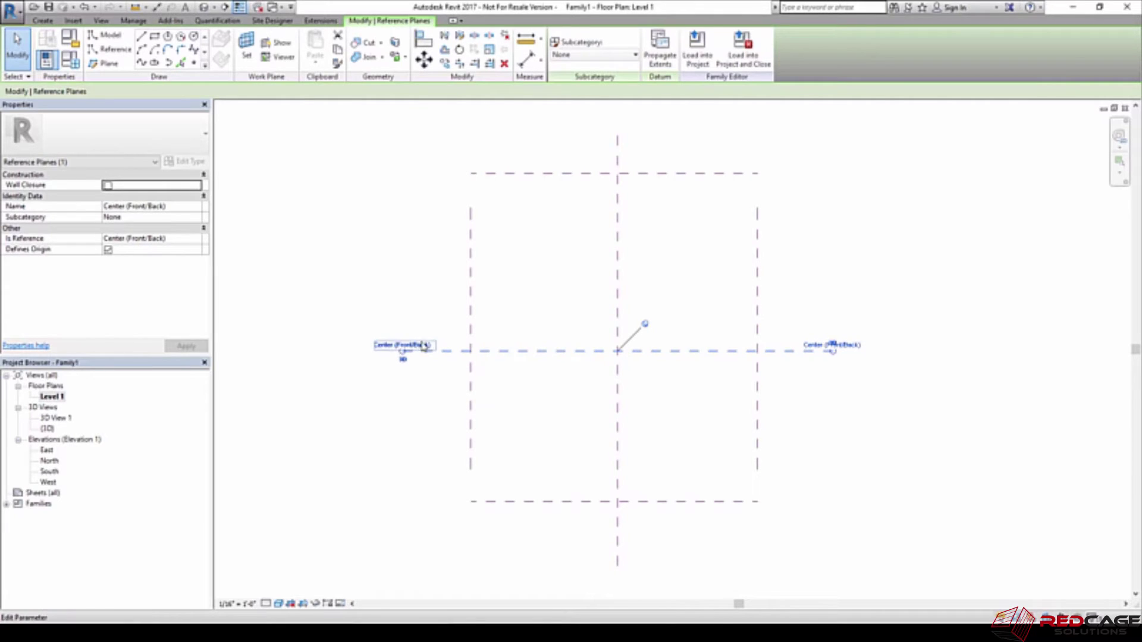
left_click(545, 311)
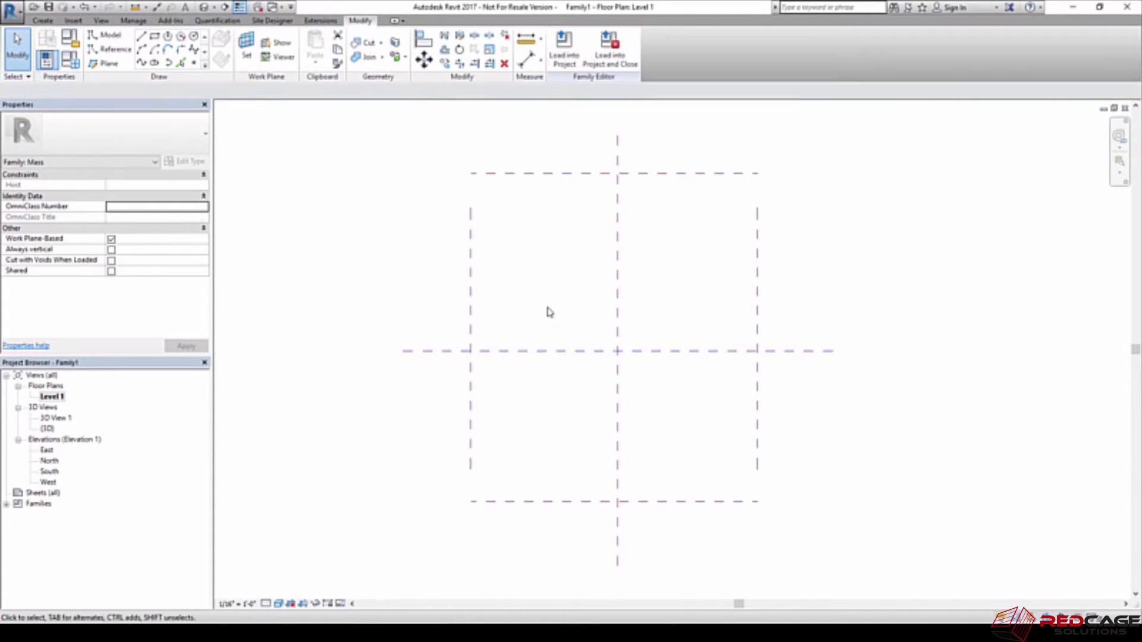
left_click(581, 179)
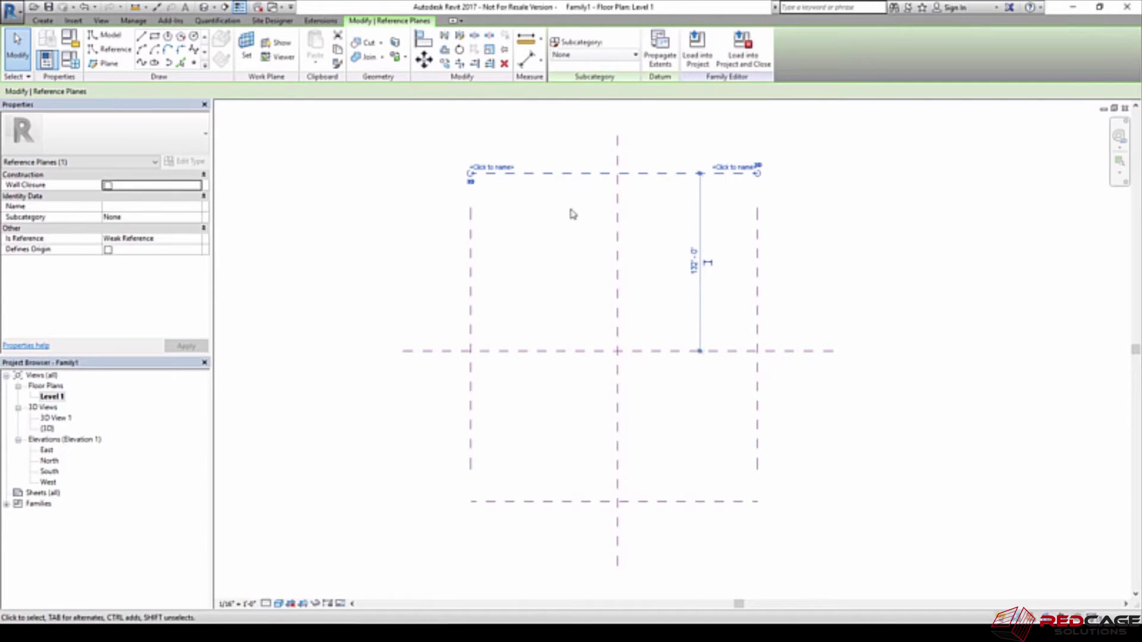
left_click(570, 217)
View the reference planes in 3D from the top and orbit to see the selected back plane's vertical extent
left_click(213, 9)
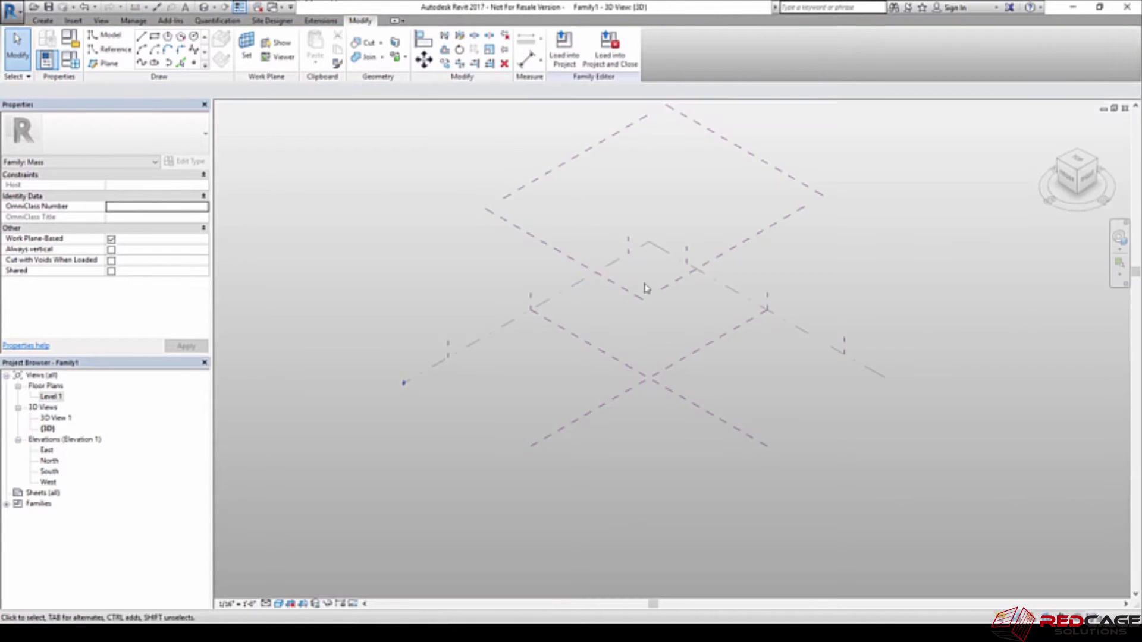
left_click(1069, 169)
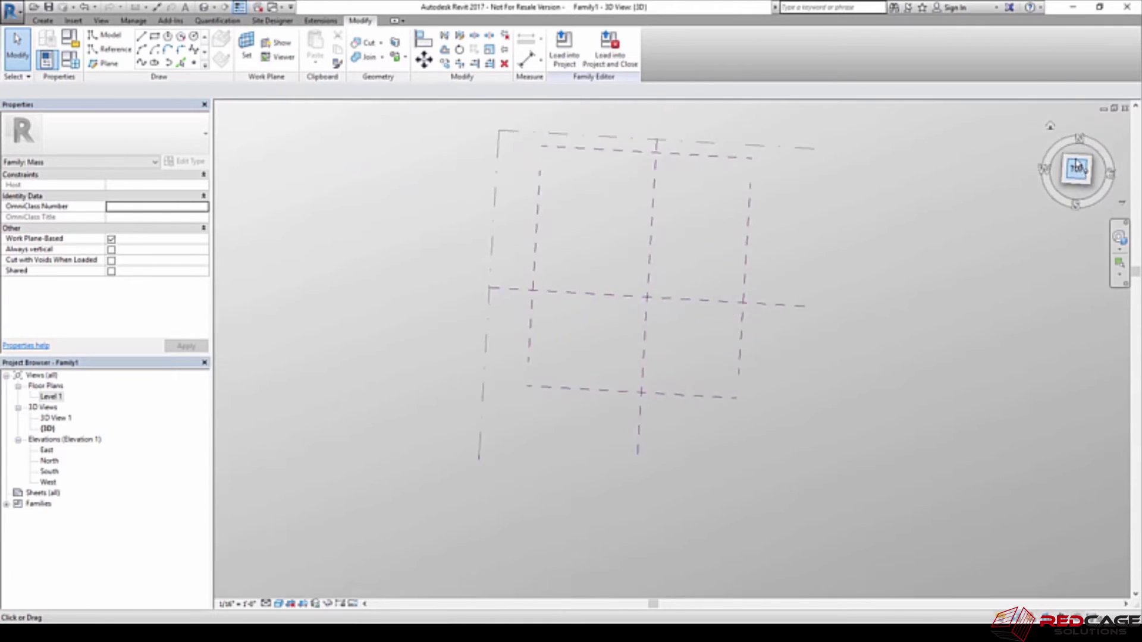
left_click(726, 213)
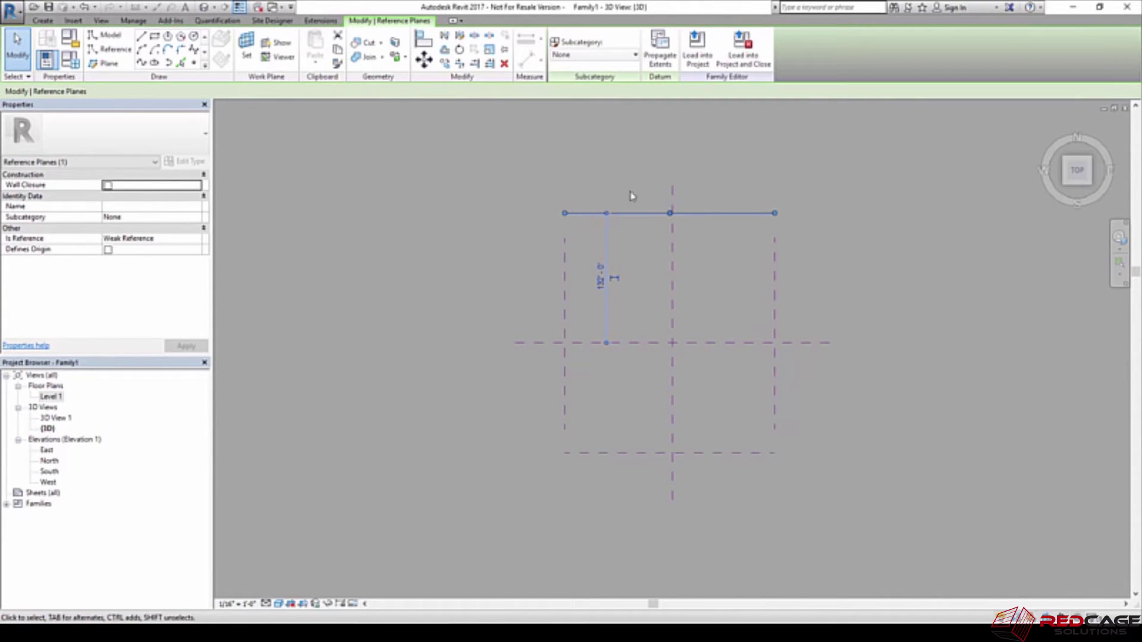
mouse_move(1078, 182)
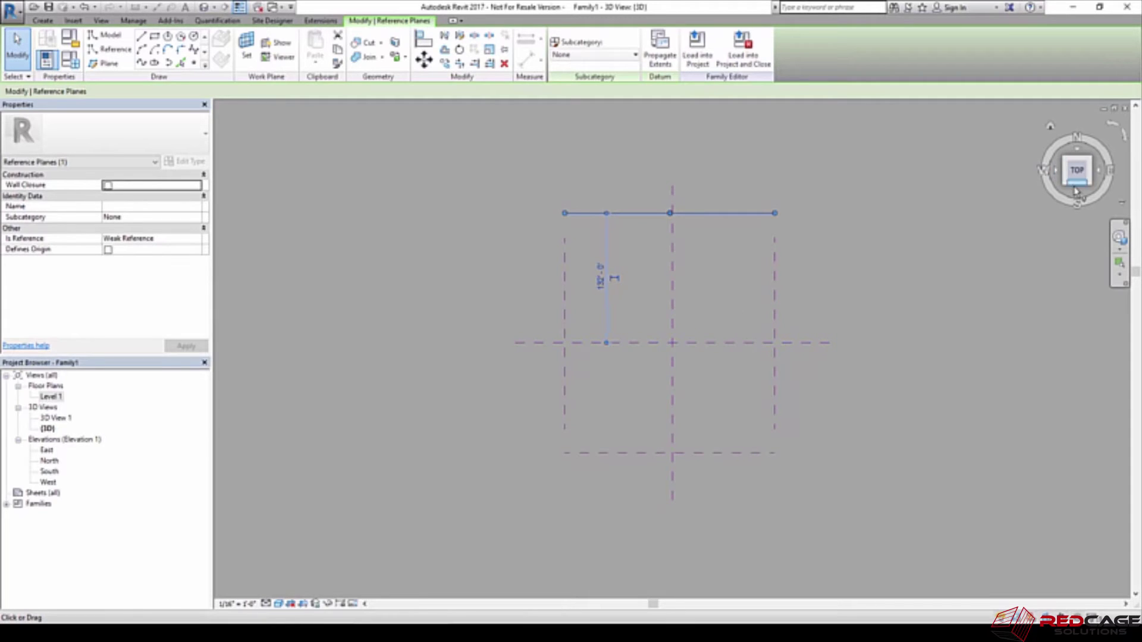
left_click_drag(1078, 182, 1075, 205)
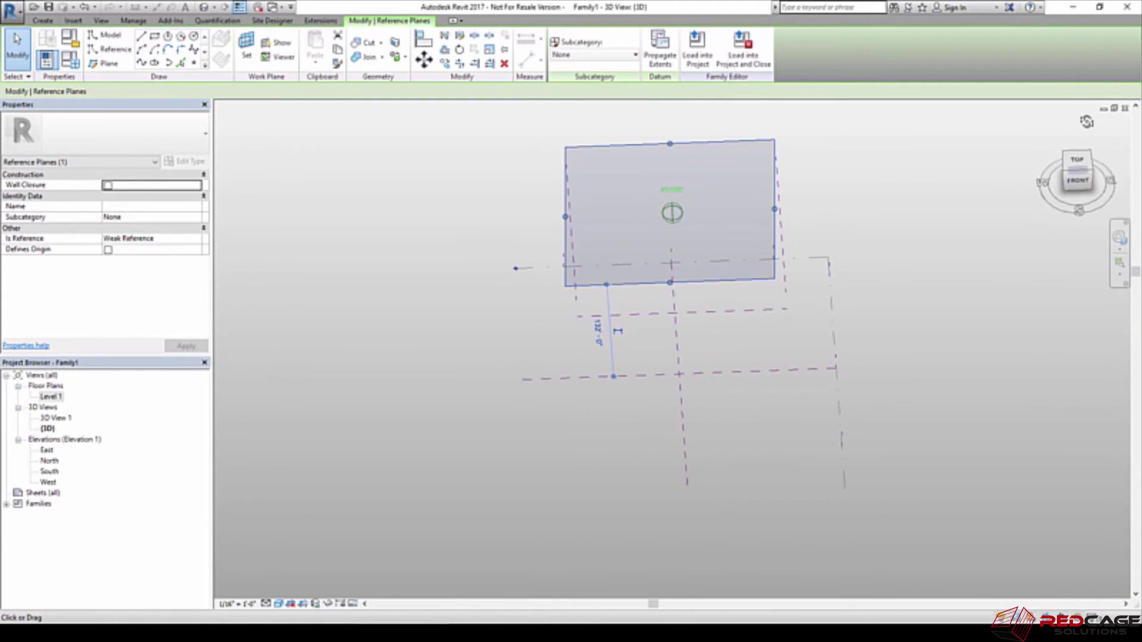
From the top view, name the upper horizontal reference plane Back and the lower one Front
mouse_move(1081, 188)
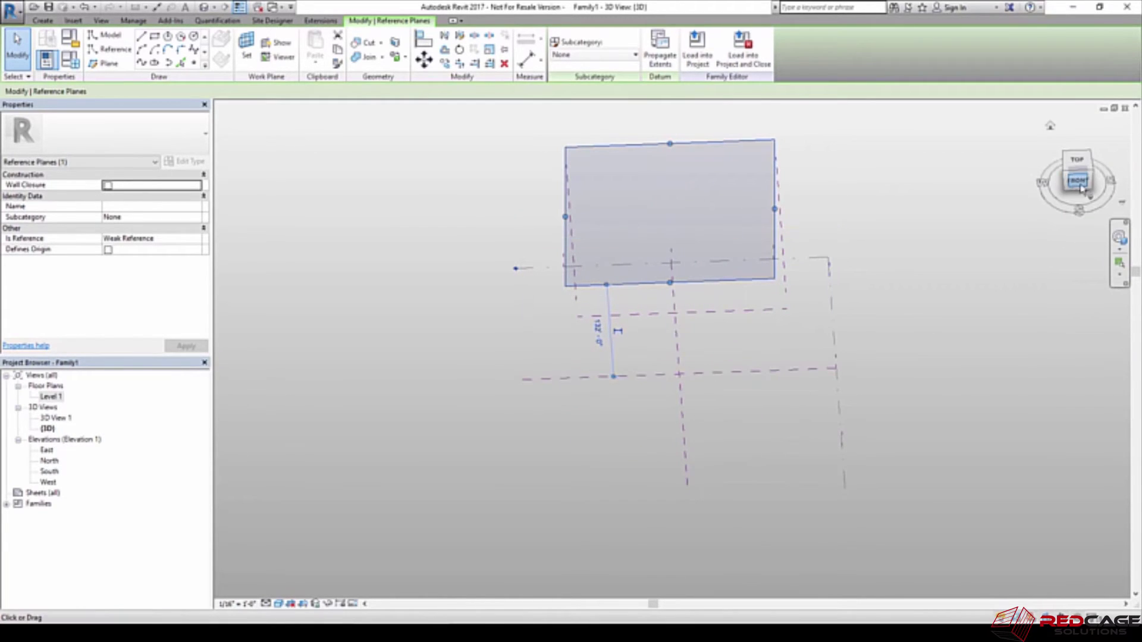
left_click(1077, 160)
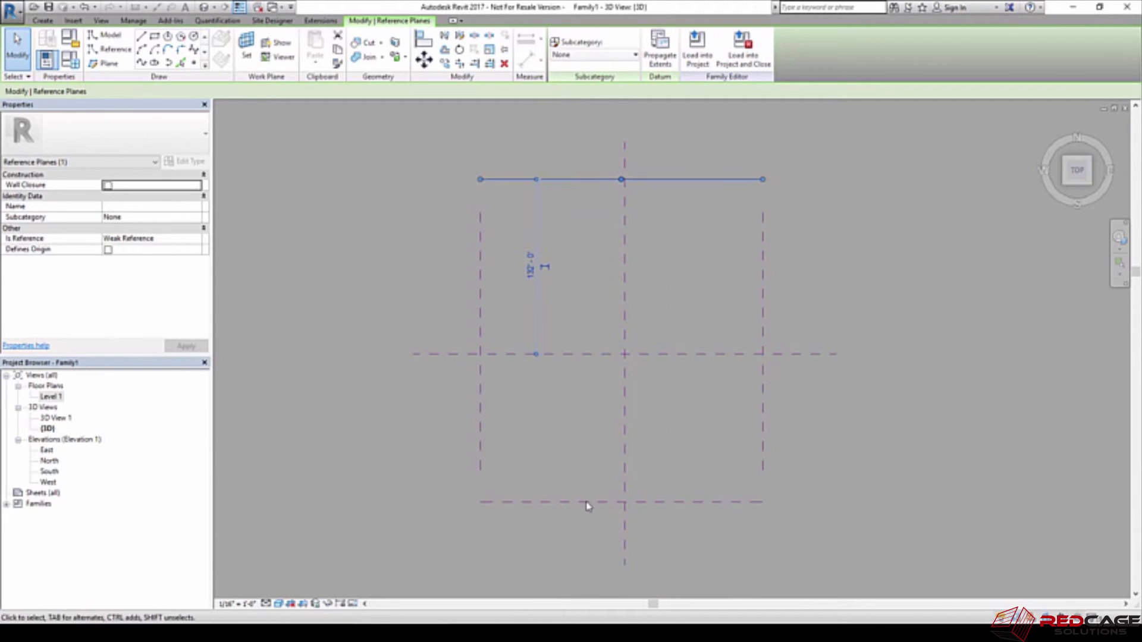
left_click(149, 206)
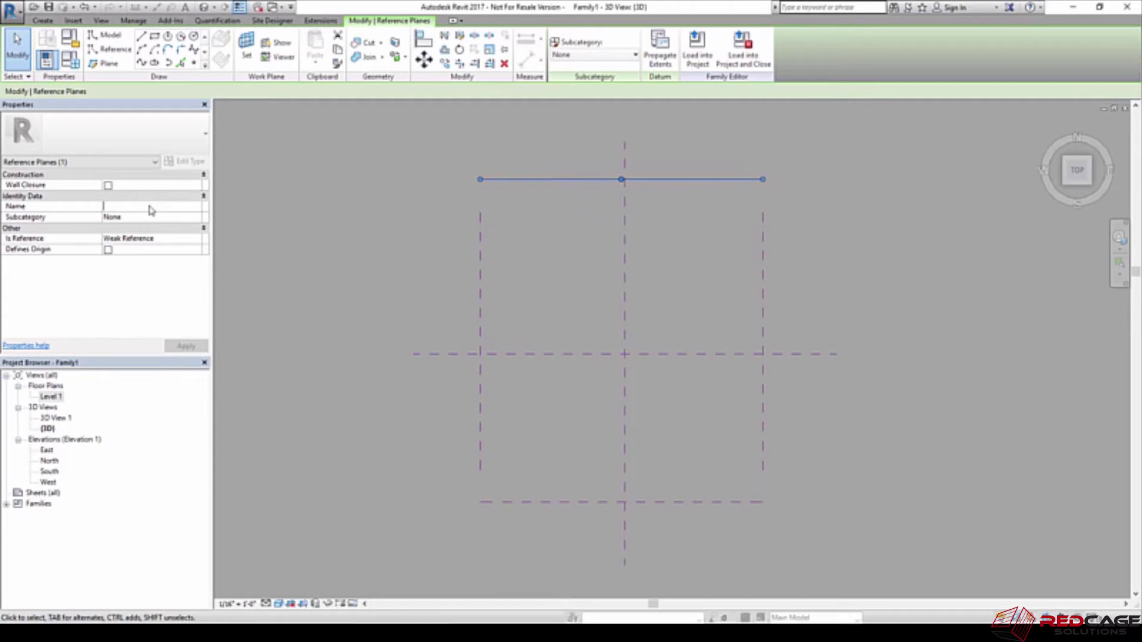
type("Back")
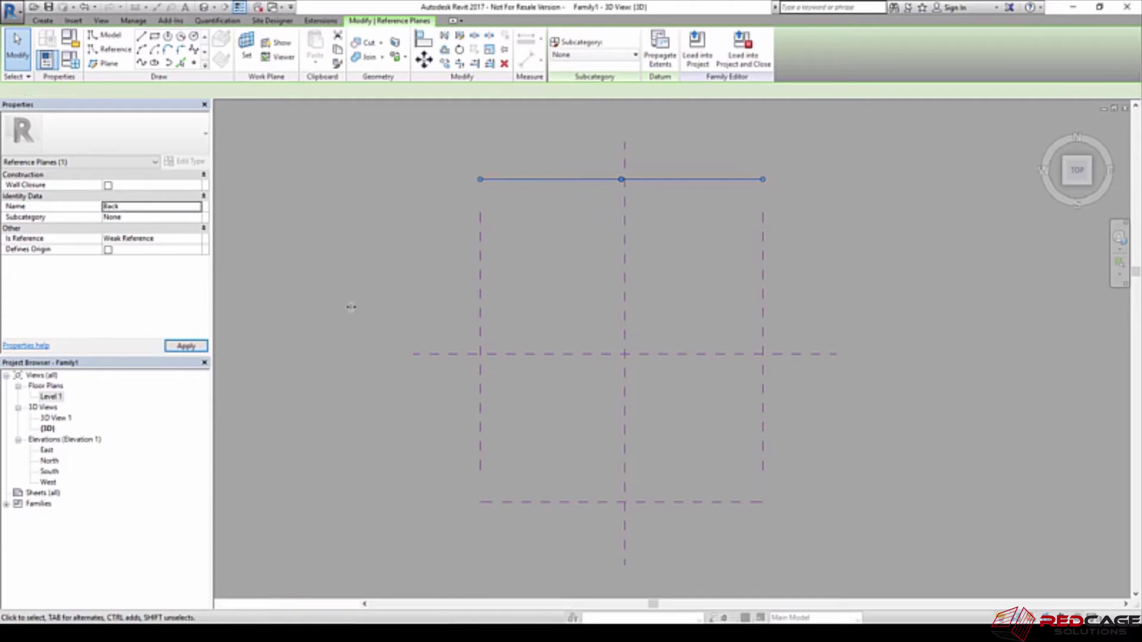
left_click(566, 503)
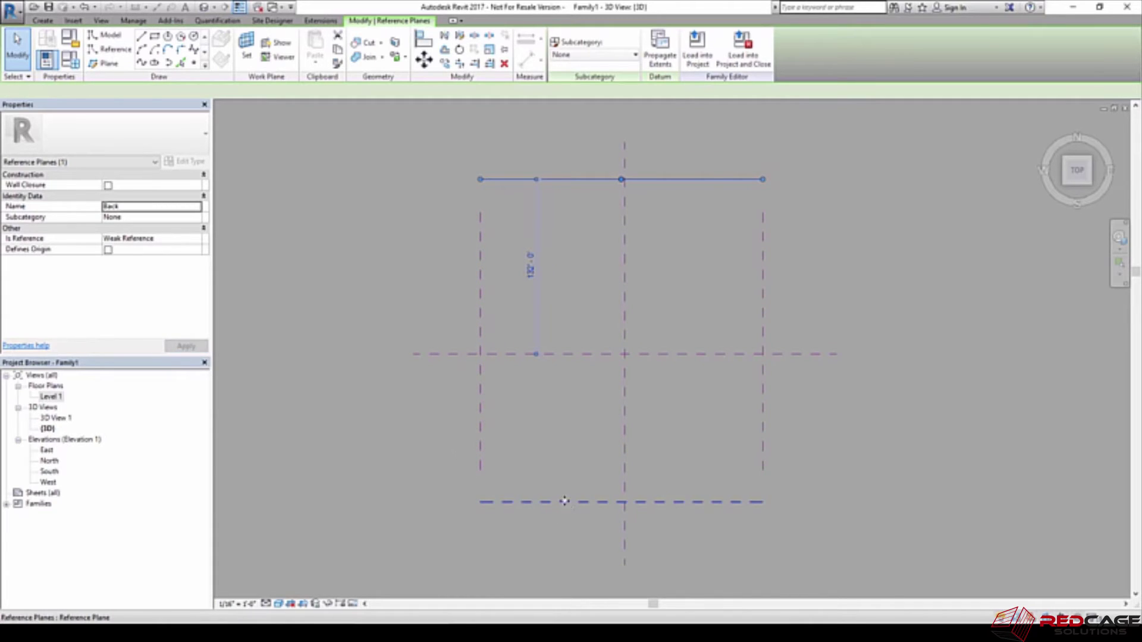
left_click(148, 206)
type("Front")
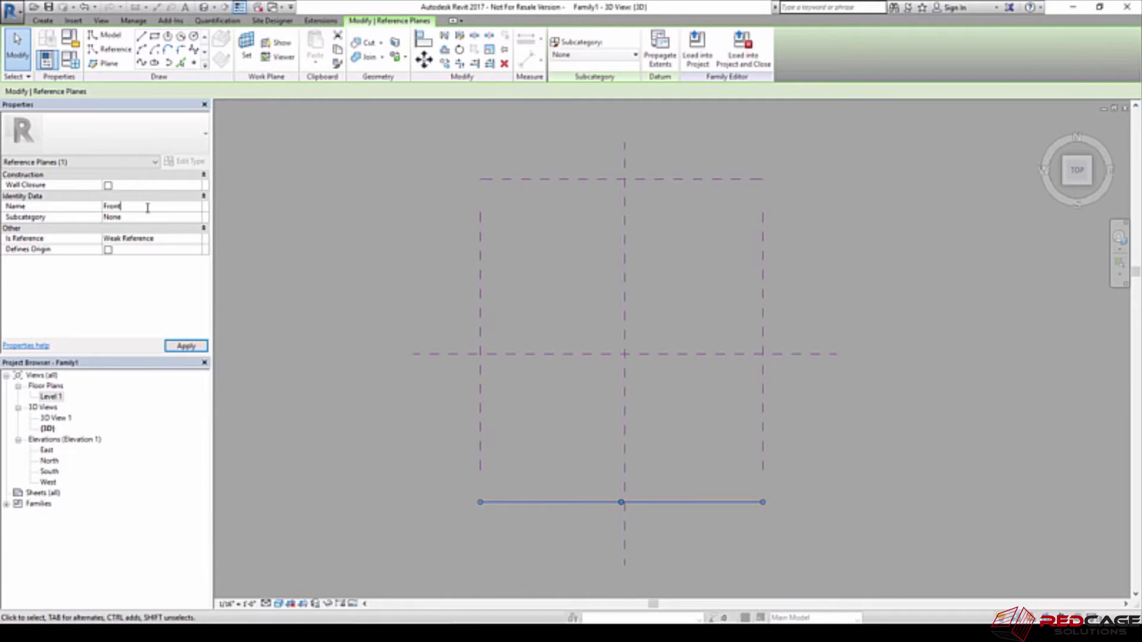
left_click(513, 252)
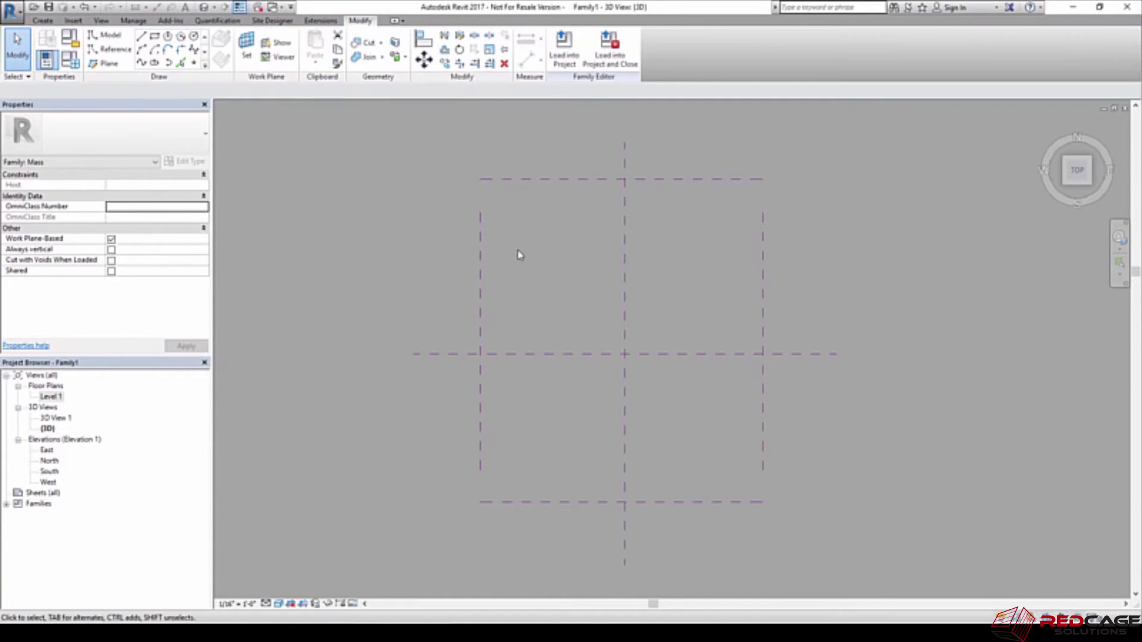
Name the left vertical reference plane Left and the right vertical one Right
left_click(480, 256)
left_click(129, 207)
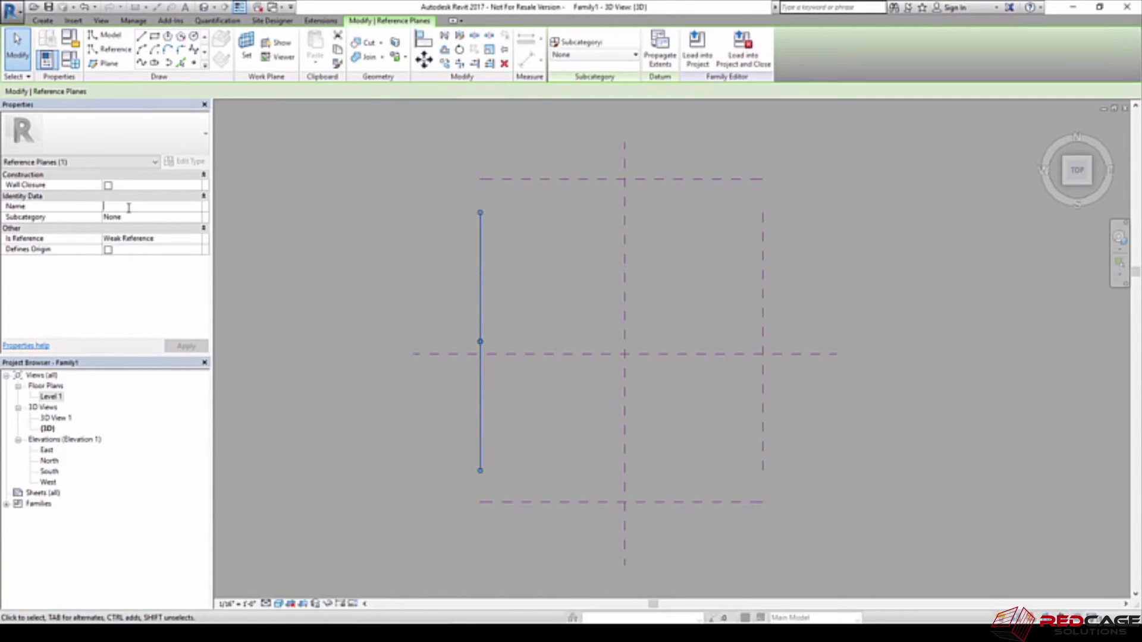
type("Left")
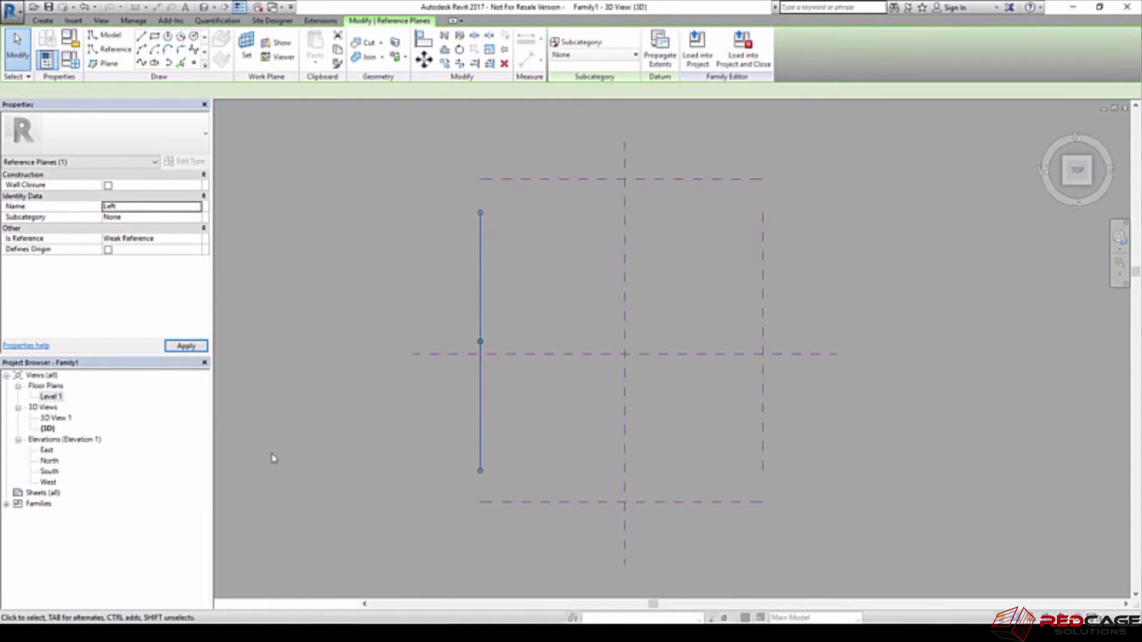
left_click(763, 273)
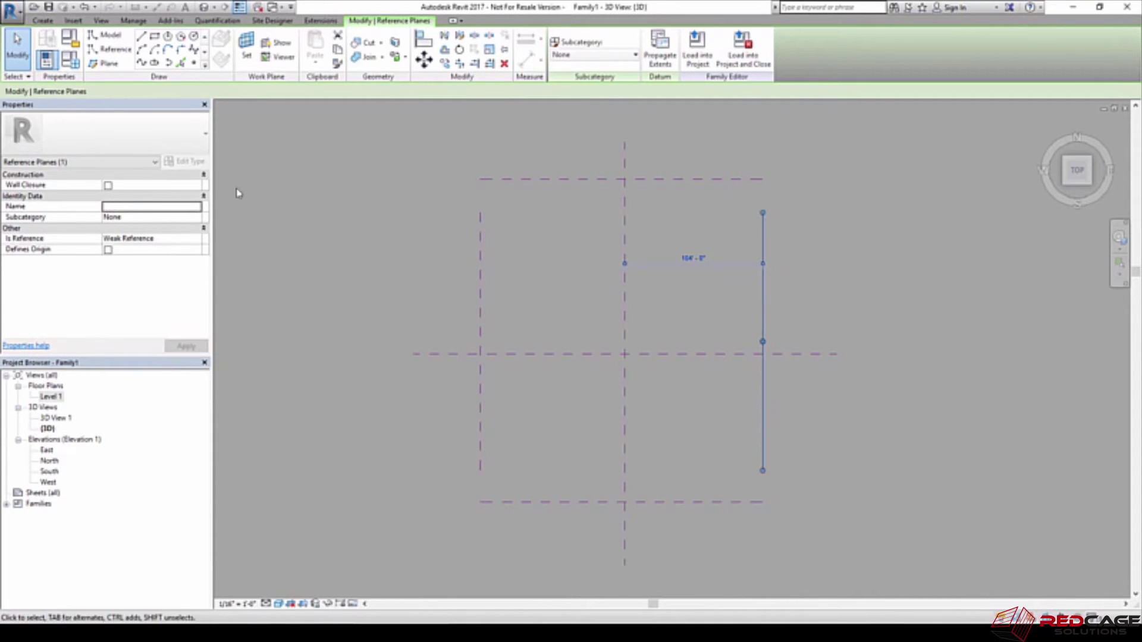
left_click(137, 207)
type("Right")
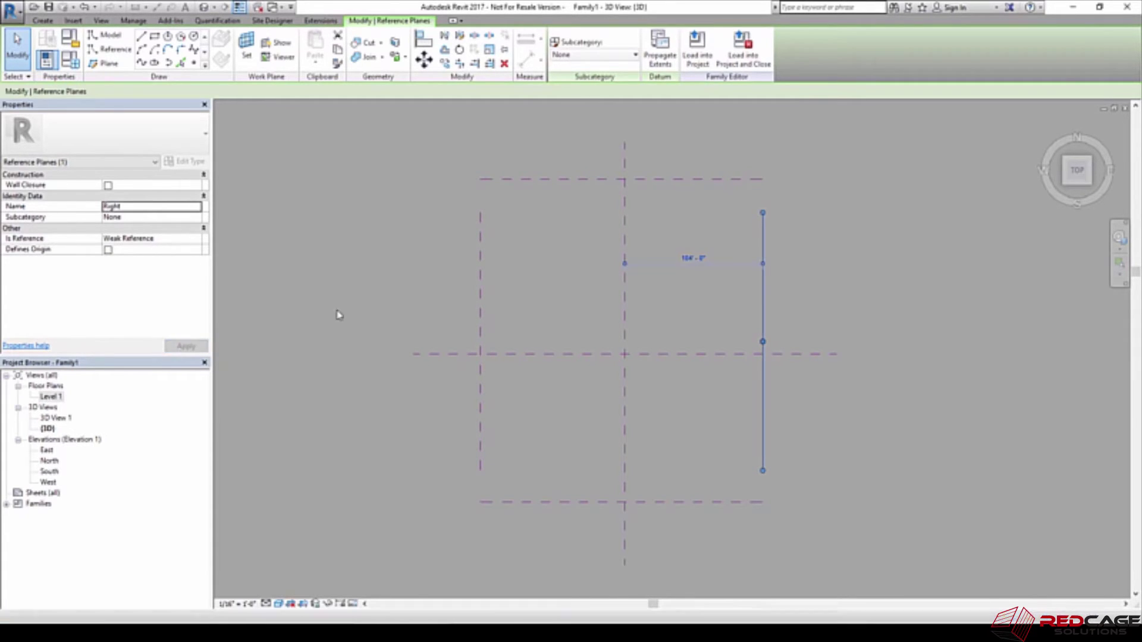
left_click(363, 279)
Review the named planes available for placement and set the vertical center reference plane as the work plane
left_click(247, 47)
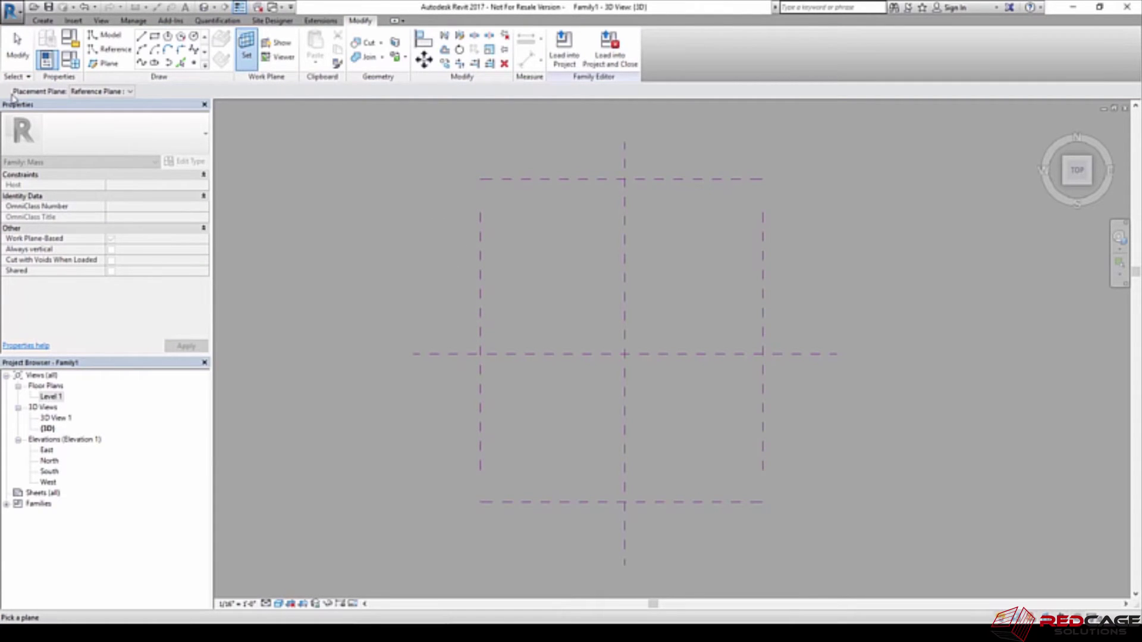
left_click(103, 92)
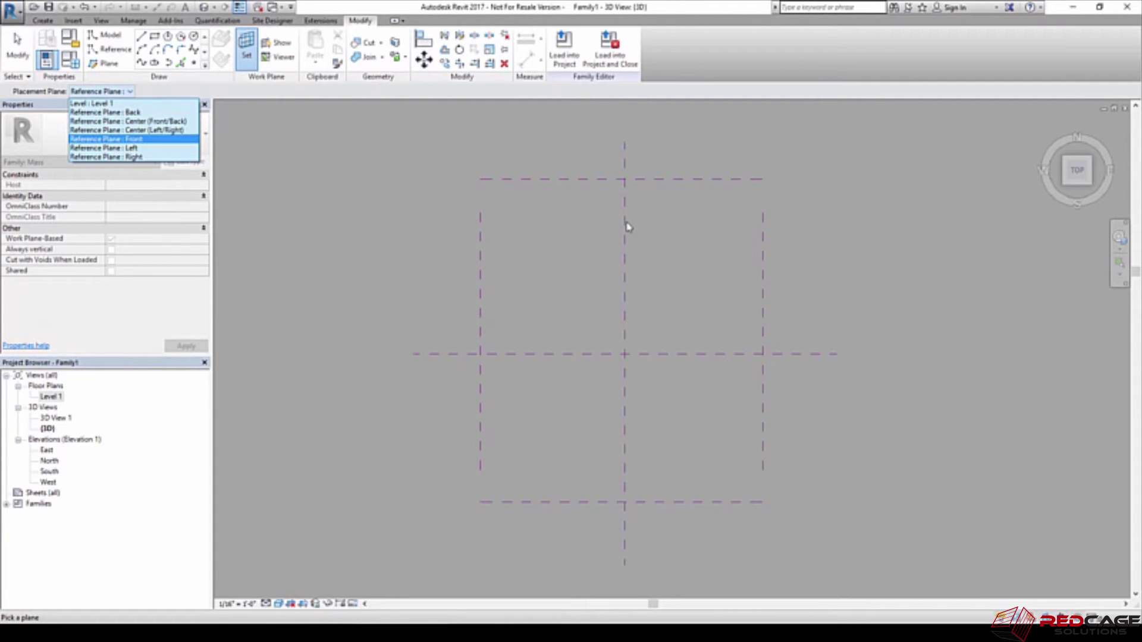
left_click(540, 272)
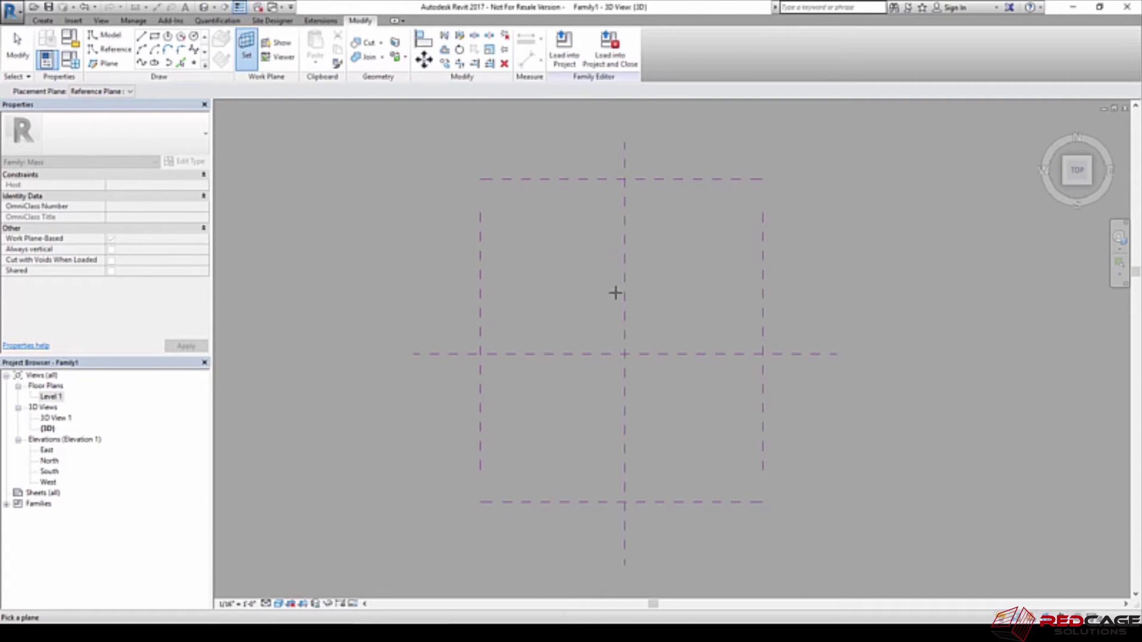
left_click(624, 264)
middle_click_drag(602, 301, 574, 285)
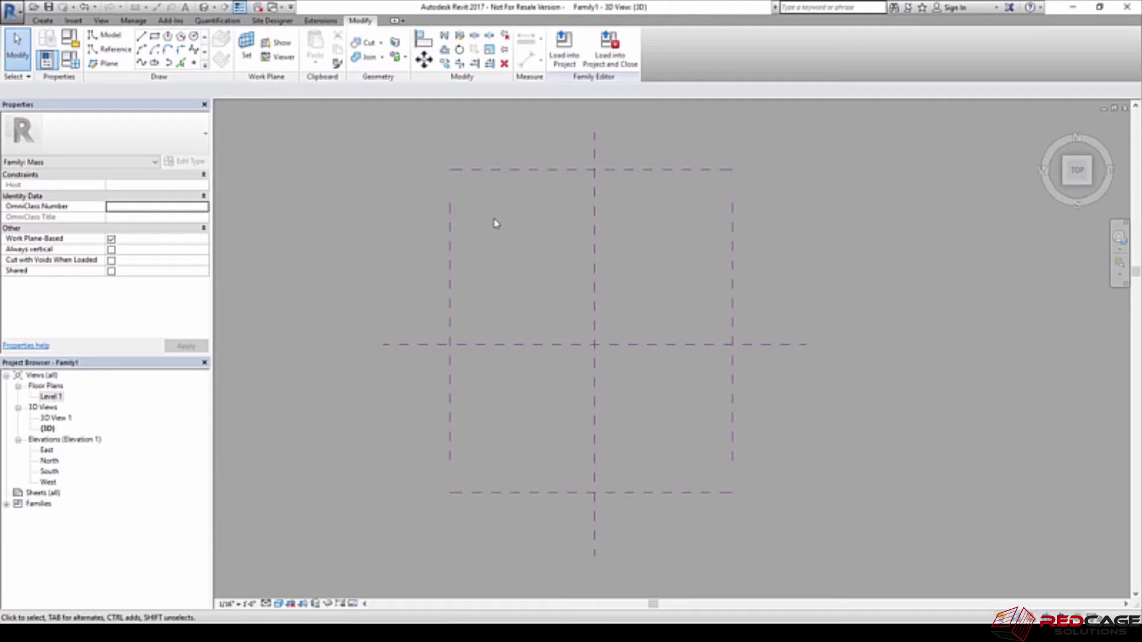
In the Level 1 floor plan, place an aligned dimension across the Left, center and Right planes and make its segments equal
double_click(49, 396)
middle_click_drag(576, 233, 552, 222)
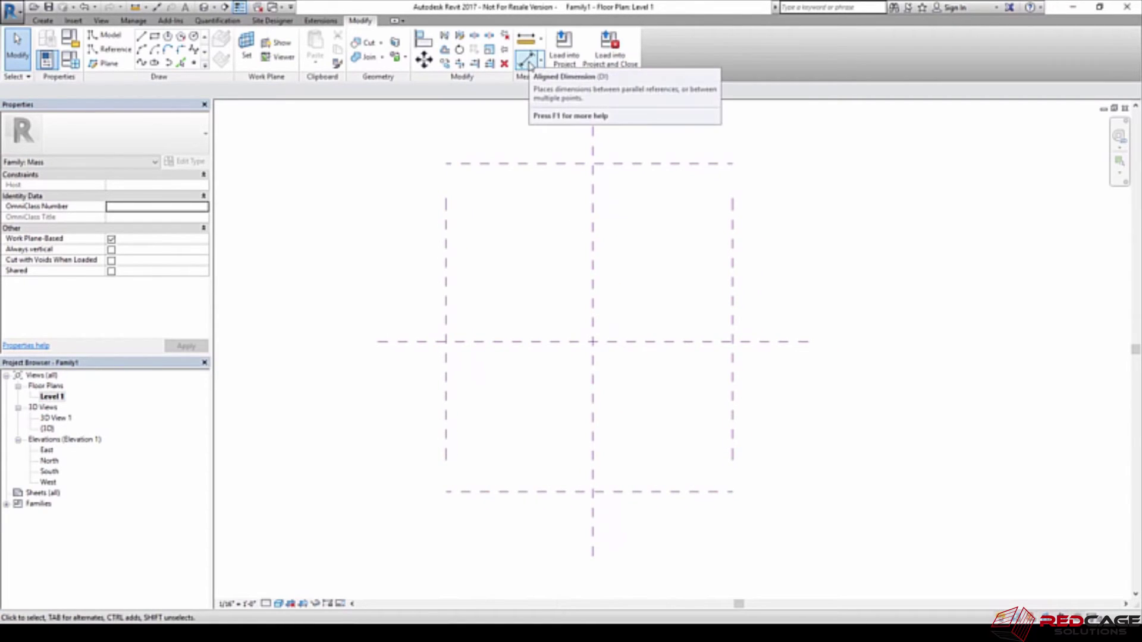
middle_click_drag(546, 112, 505, 155)
left_click(527, 61)
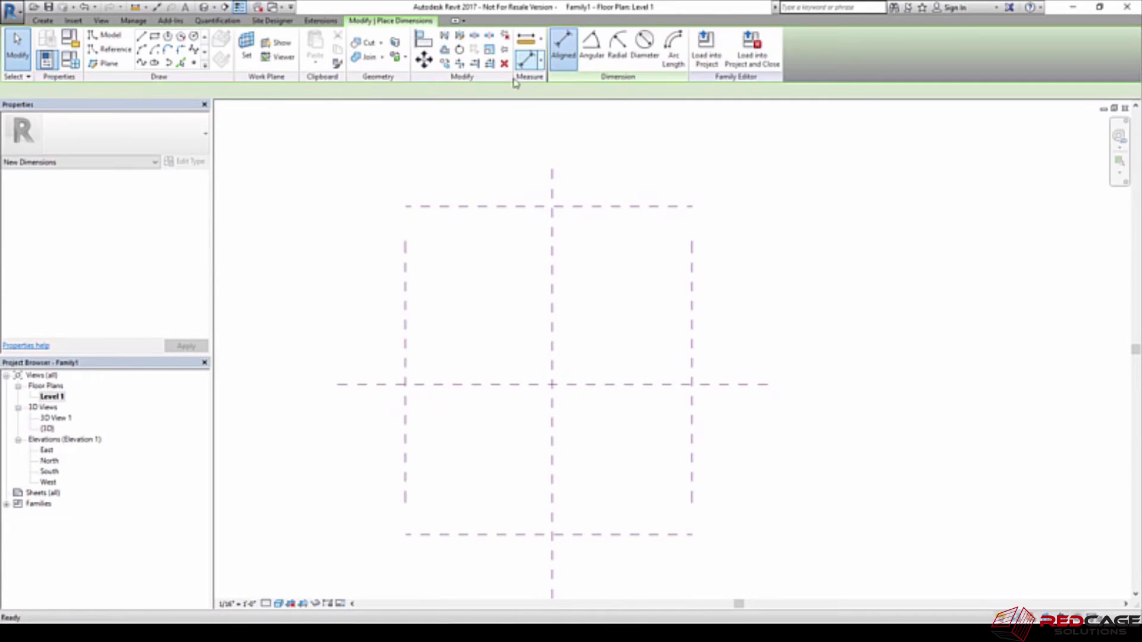
left_click(409, 257)
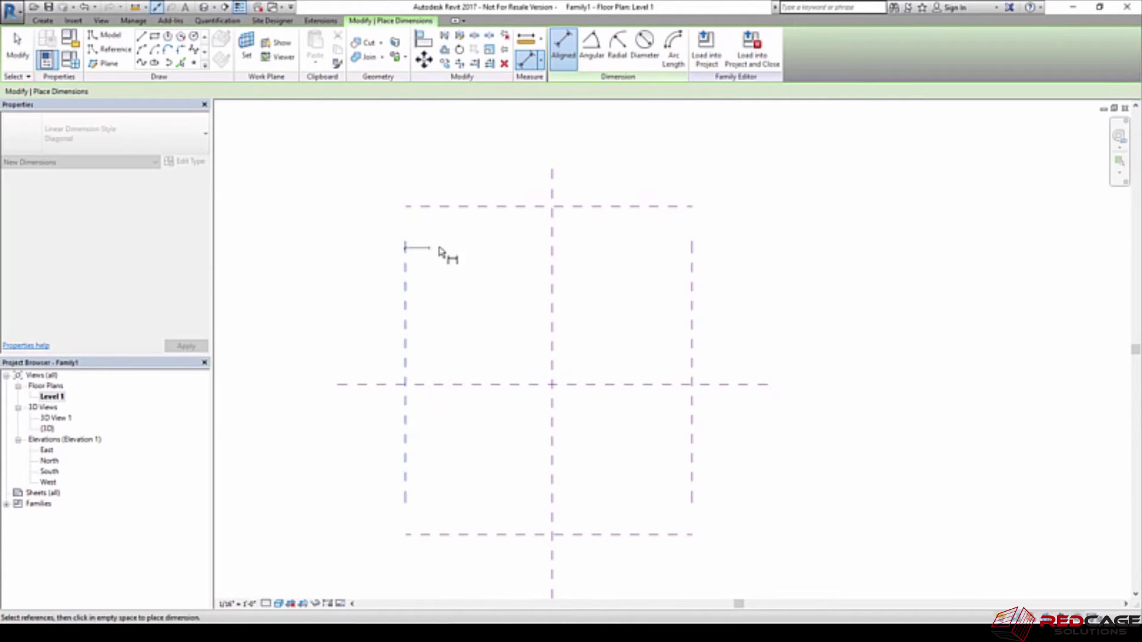
left_click(556, 252)
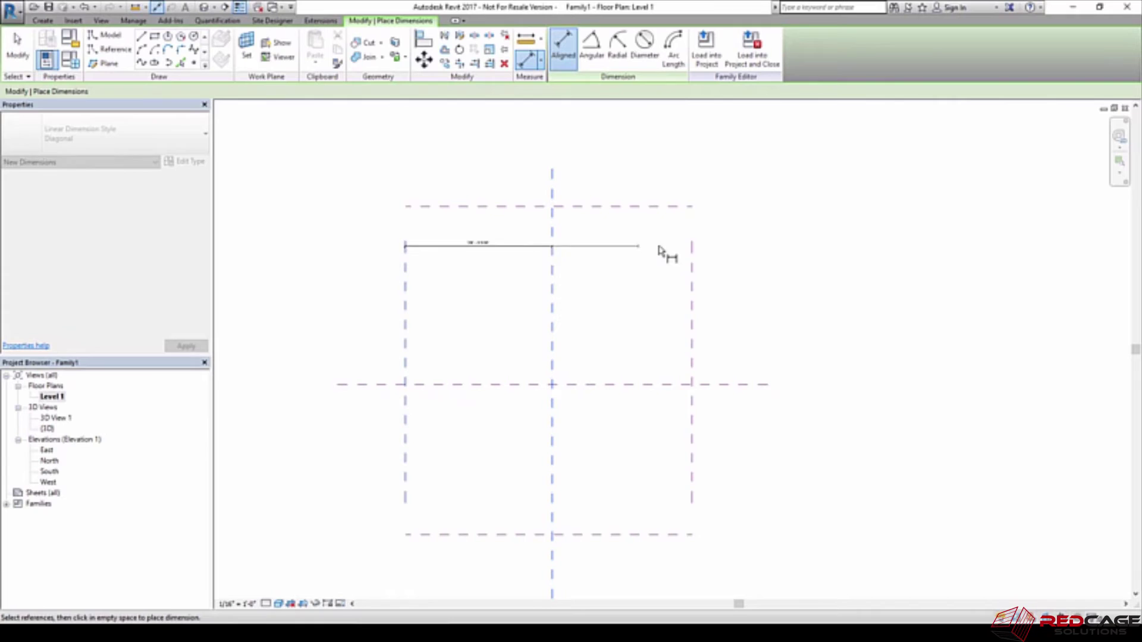
left_click(693, 256)
left_click(711, 144)
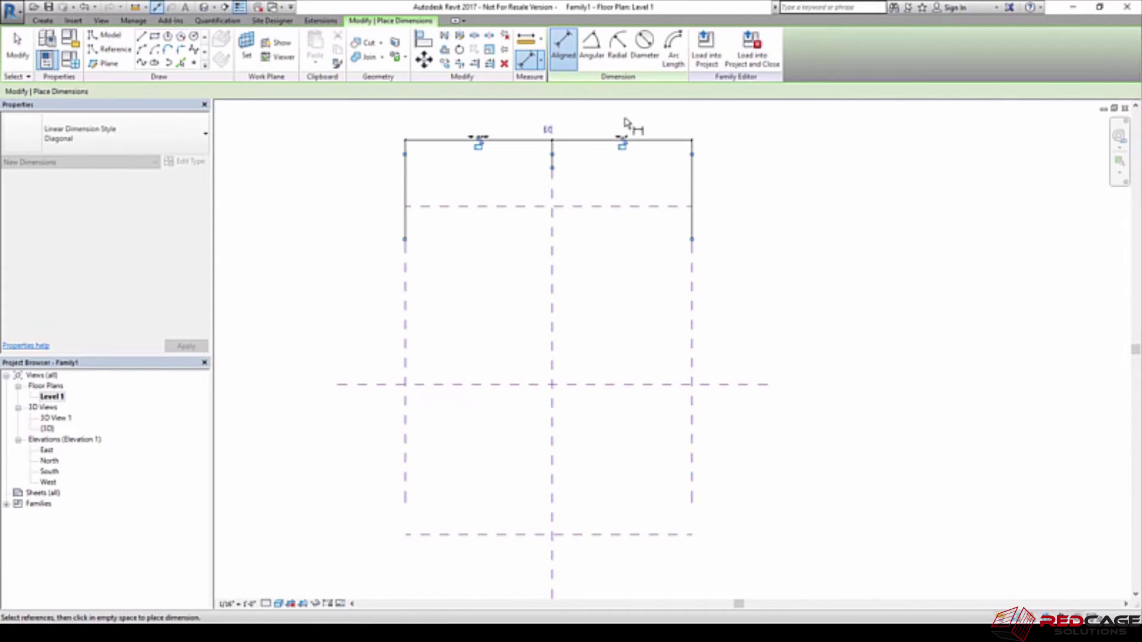
left_click(549, 129)
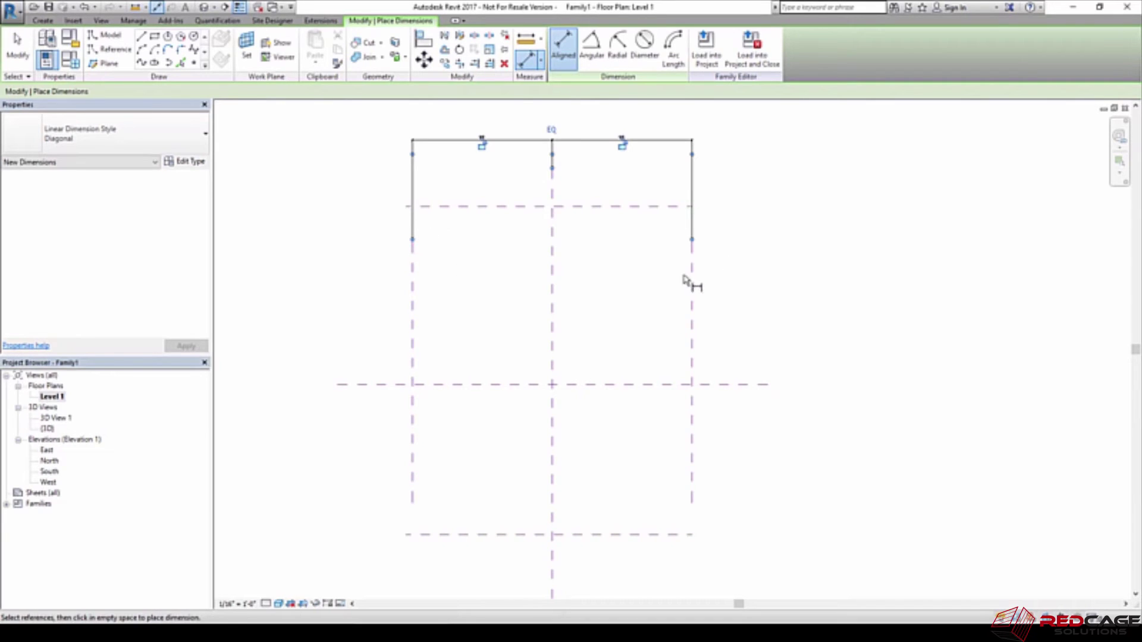
Place an overall aligned dimension from the Left plane to the Right plane, above the equalized dimension
left_click(413, 286)
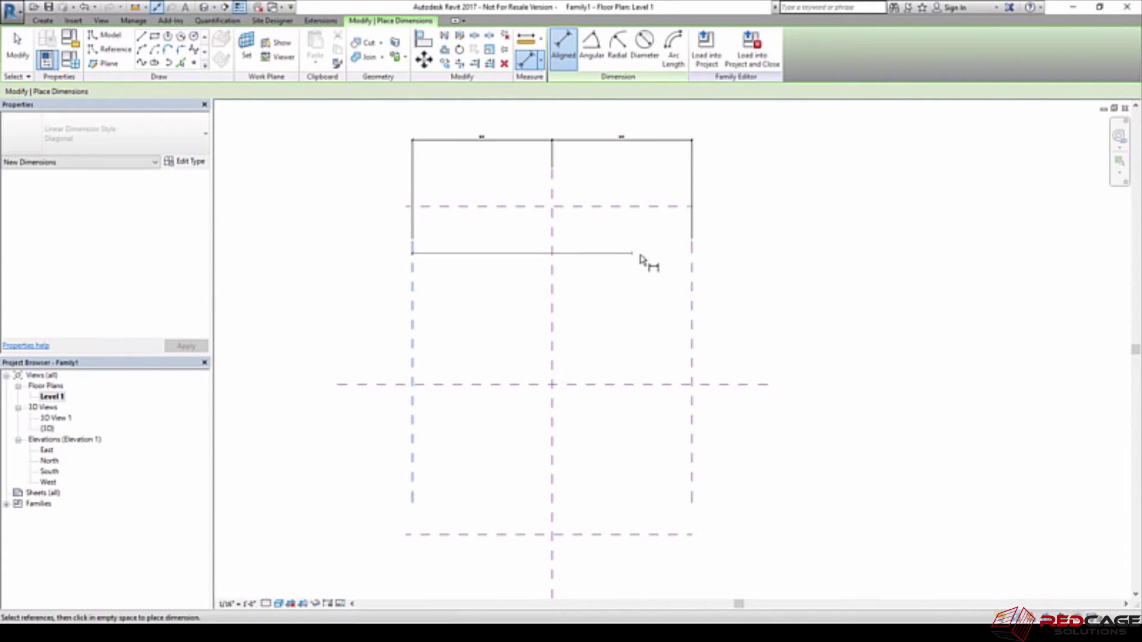
left_click(691, 266)
middle_click_drag(670, 258, 673, 354)
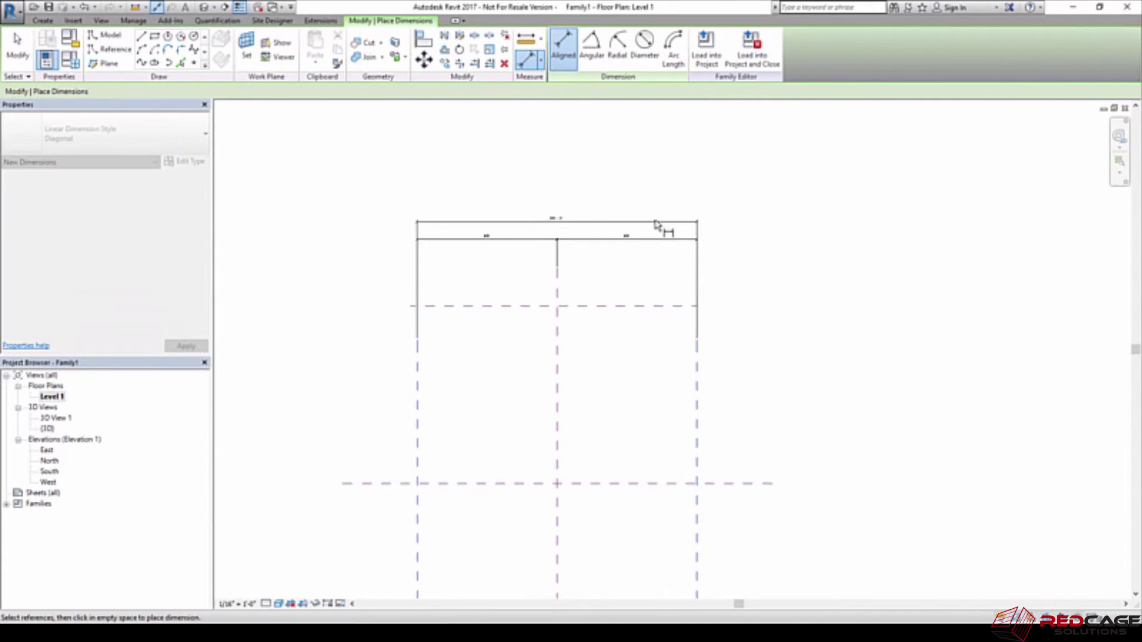
left_click(640, 222)
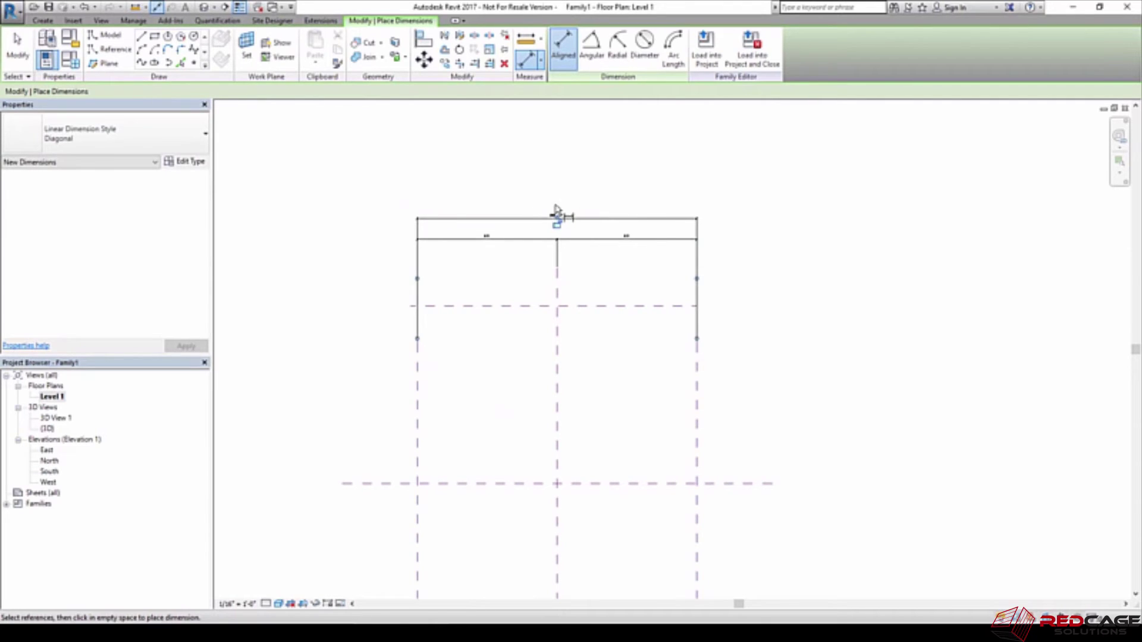
right_click(587, 189)
left_click(606, 187)
key("Escape")
Label the overall width dimension with a new family parameter named Mass Width, set as an instance parameter
left_click(589, 219)
middle_click_drag(595, 231, 604, 189)
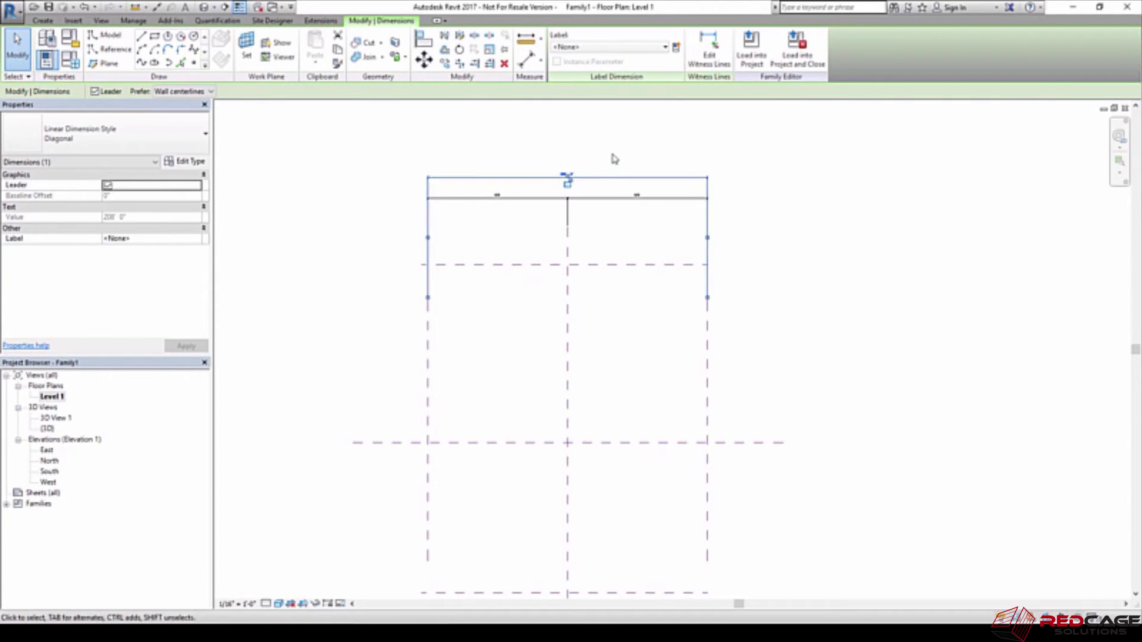
left_click(676, 48)
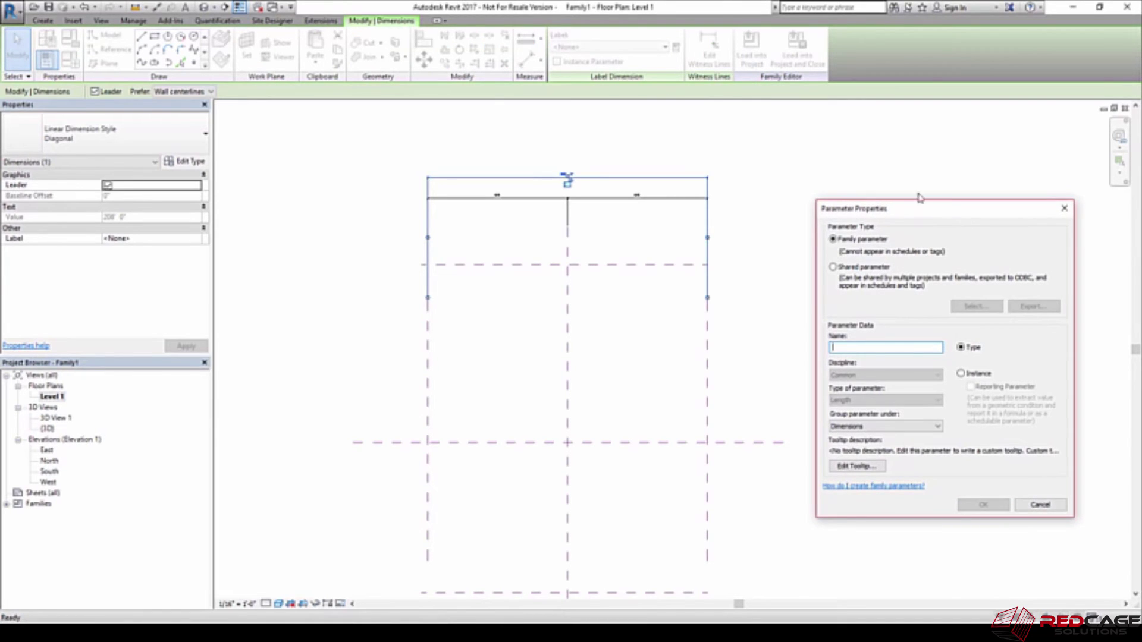
left_click_drag(919, 198, 886, 162)
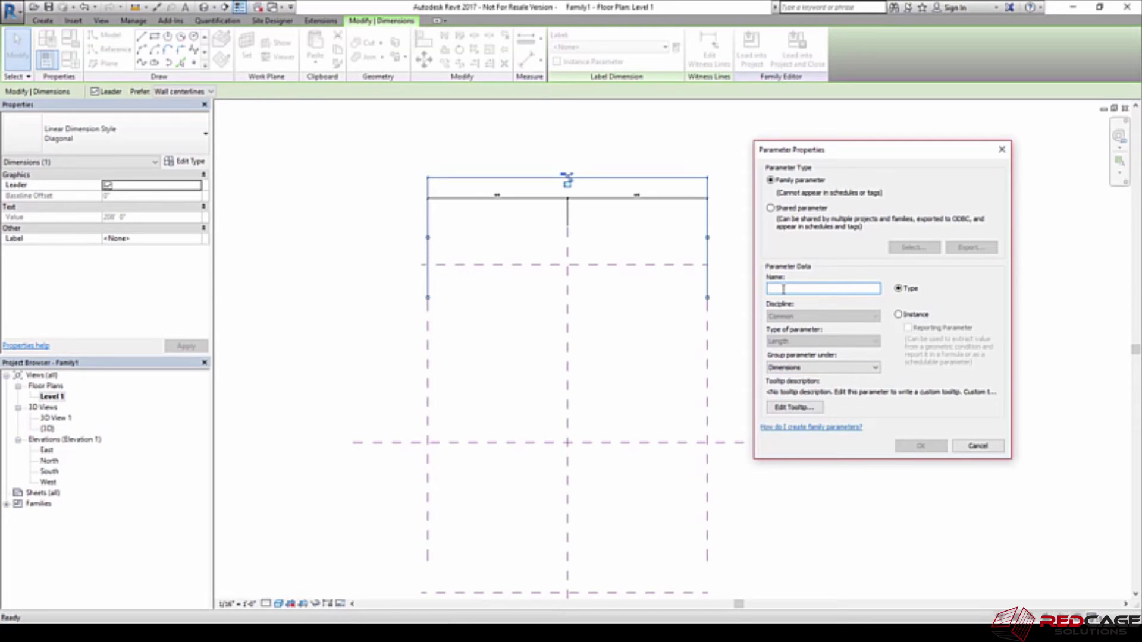
type("Mass Width")
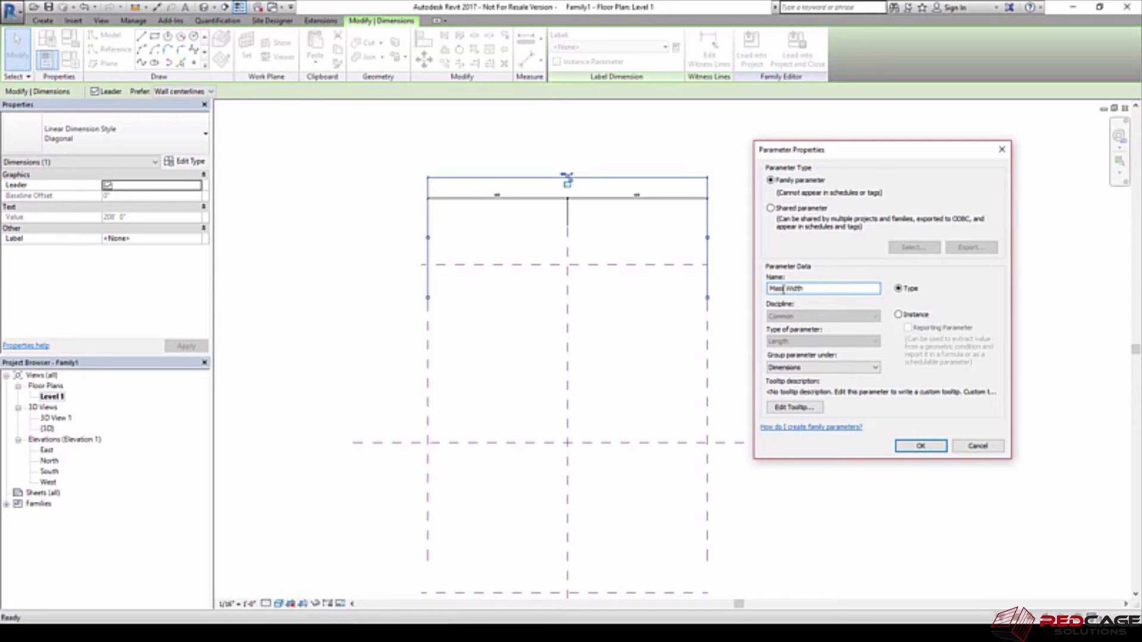
left_click(900, 317)
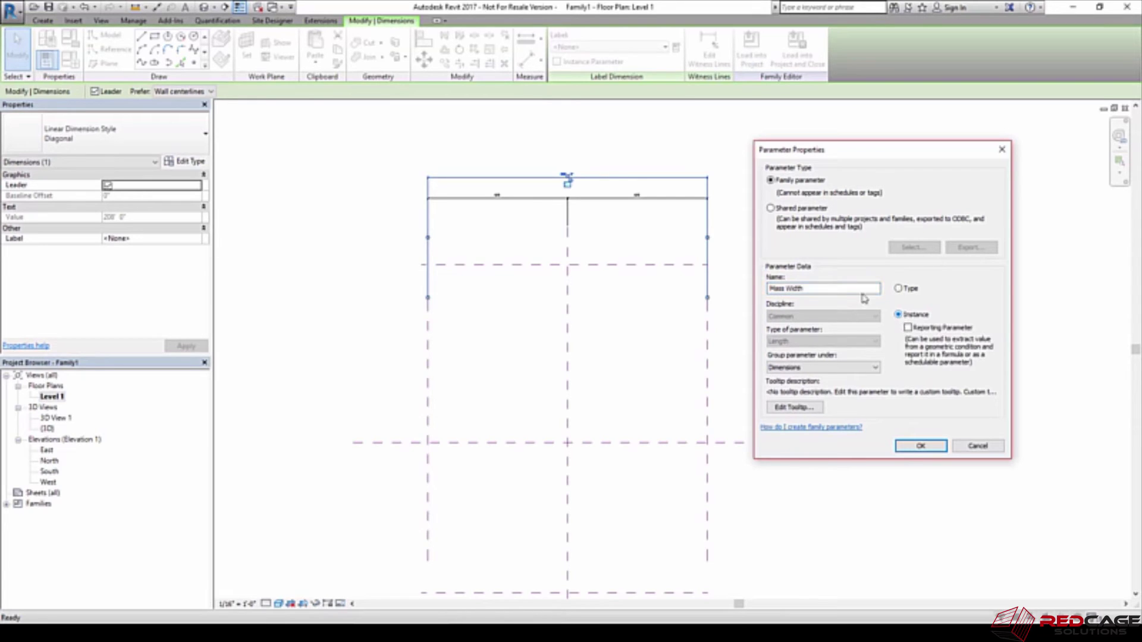
left_click(910, 448)
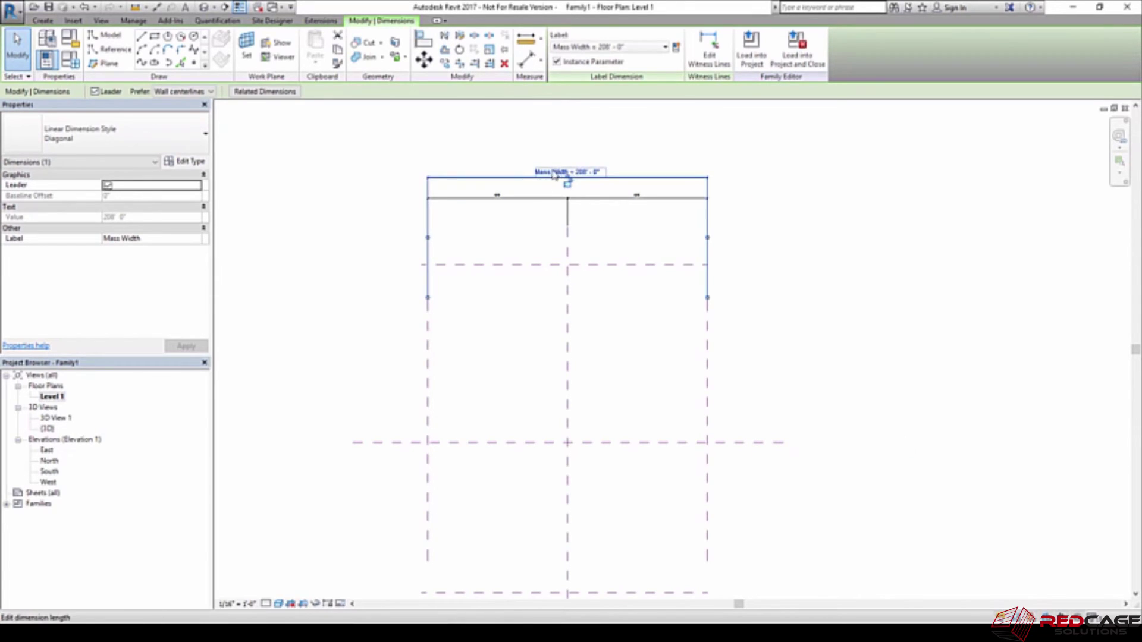
left_click(471, 344)
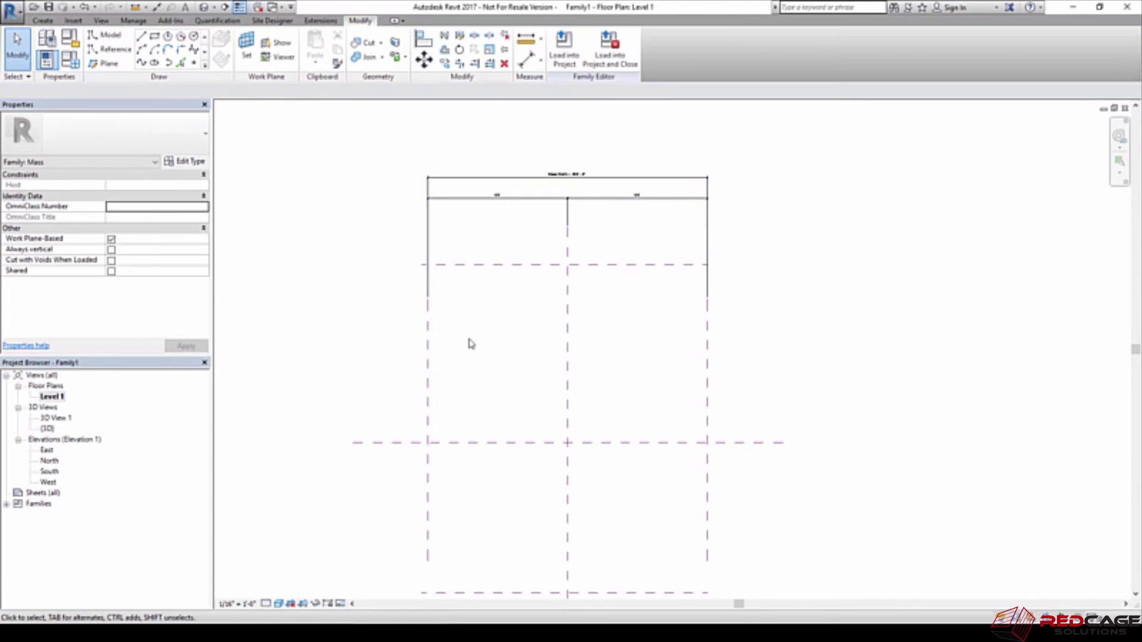
Place an aligned dimension across the Back, center and Front planes, left of the layout, and make its segments equal
middle_click_drag(471, 344, 530, 269)
scroll(535, 288, "down", 1)
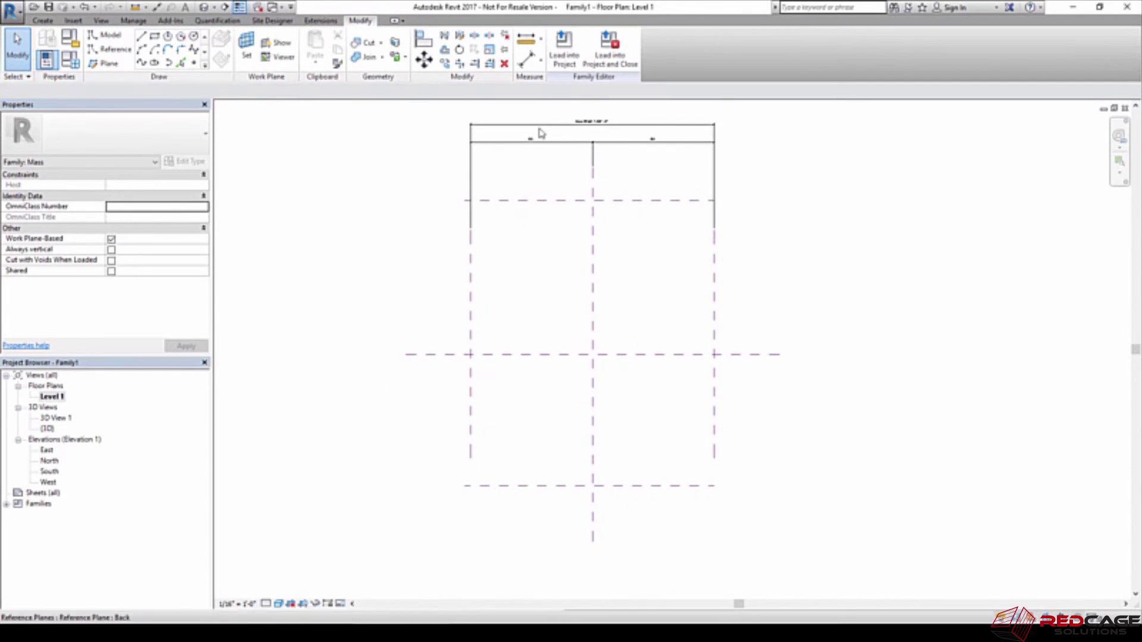
left_click(529, 67)
left_click(503, 201)
left_click(503, 355)
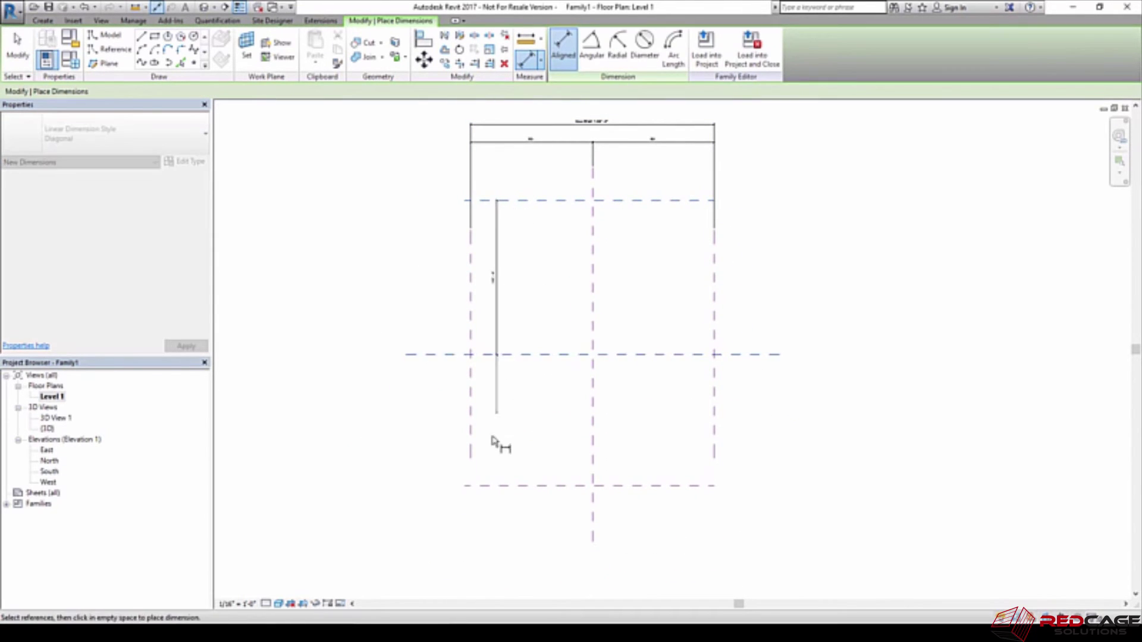
left_click(483, 486)
left_click(437, 376)
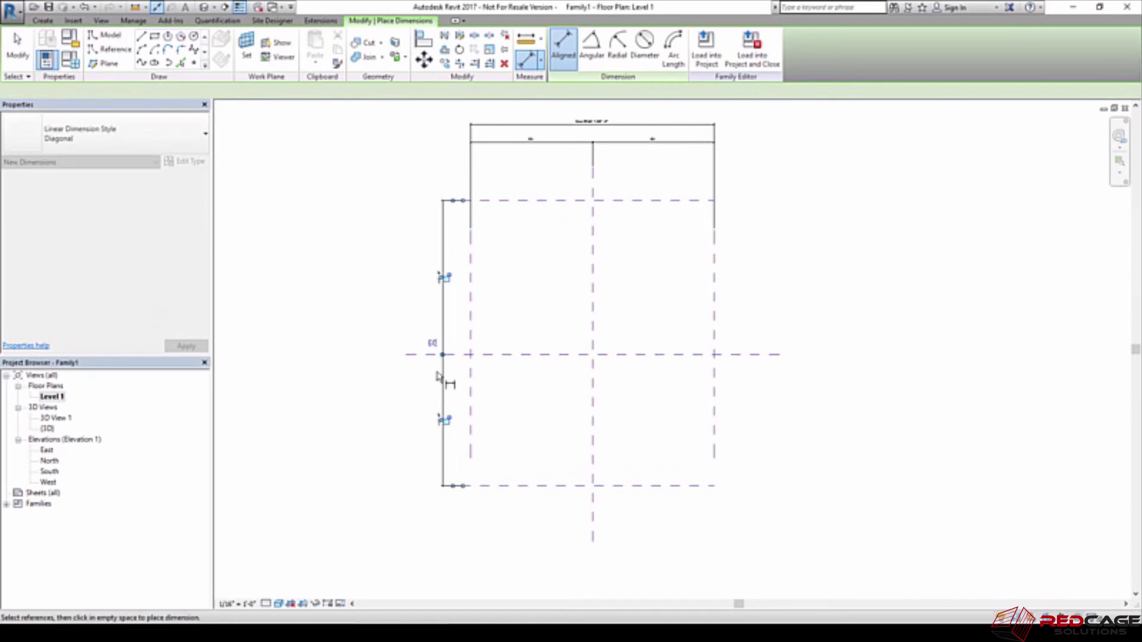
left_click(432, 344)
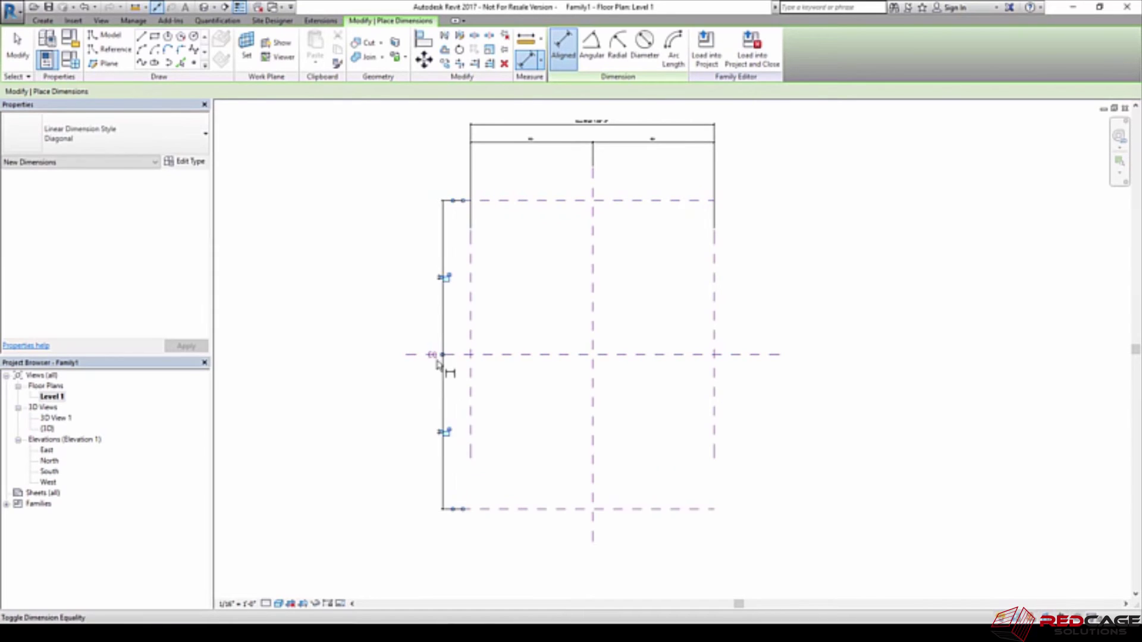
Place an overall aligned dimension from the Back plane to the Front plane, outside the equalized vertical dimension
left_click(502, 201)
left_click(494, 510)
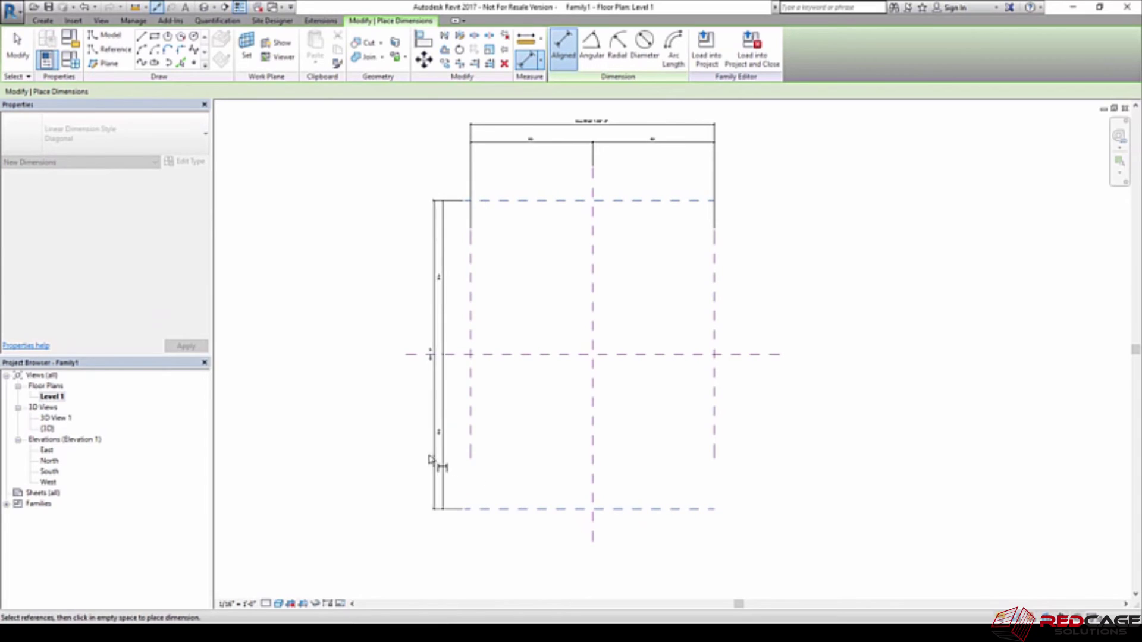
left_click(421, 352)
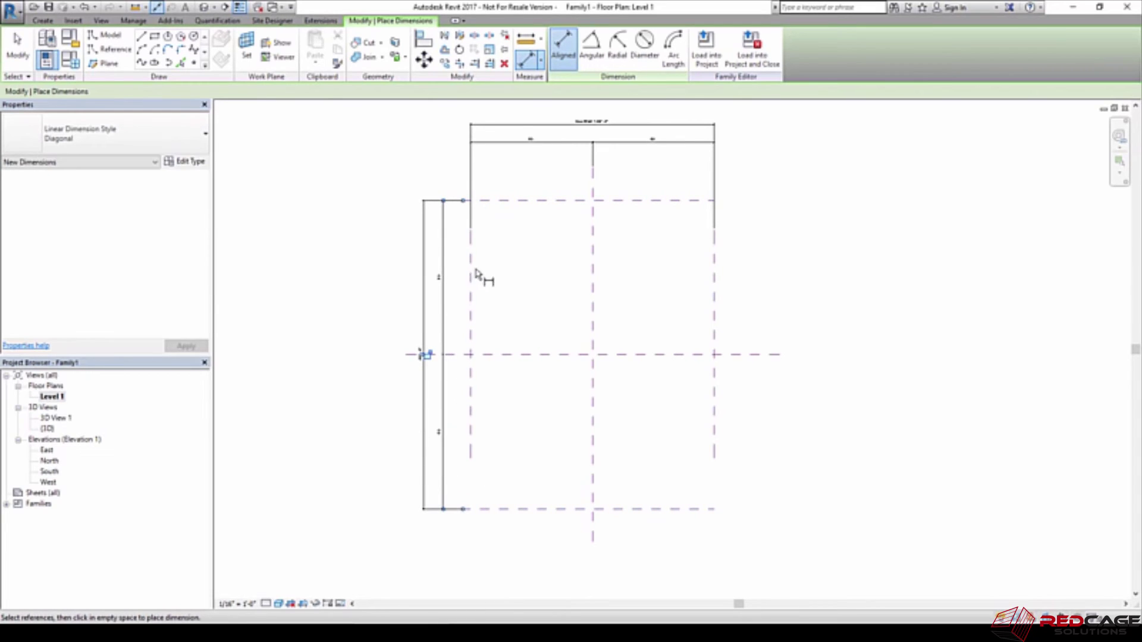
key("Escape")
key("Escape")
Label the overall Back-to-Front dimension with a new family parameter named Mass Length, set as an instance parameter
left_click(421, 251)
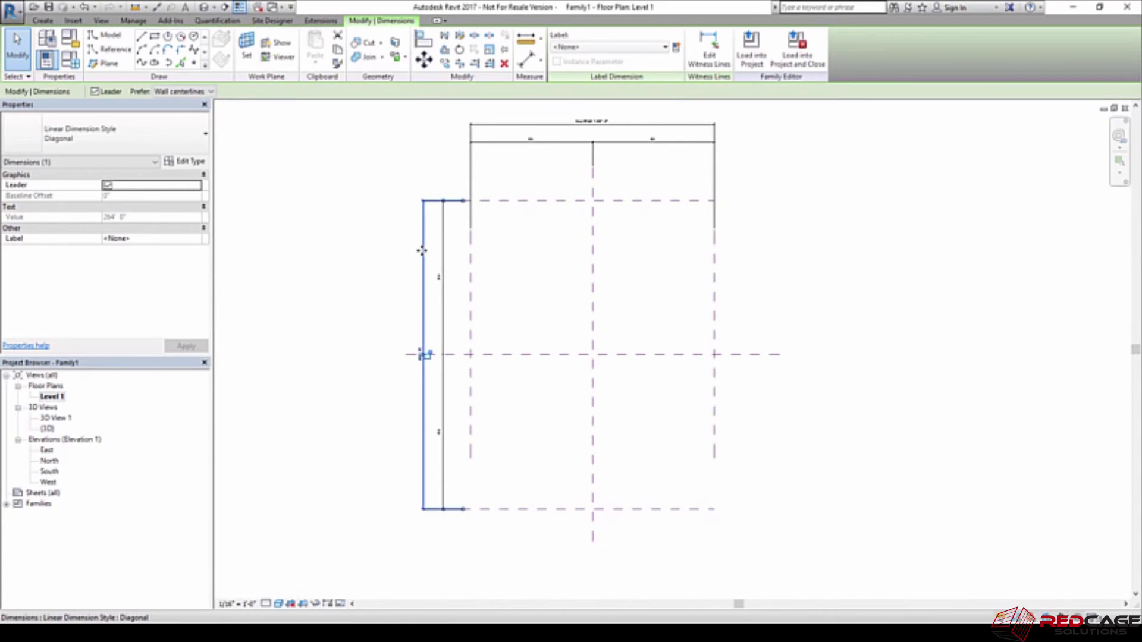
left_click(443, 308)
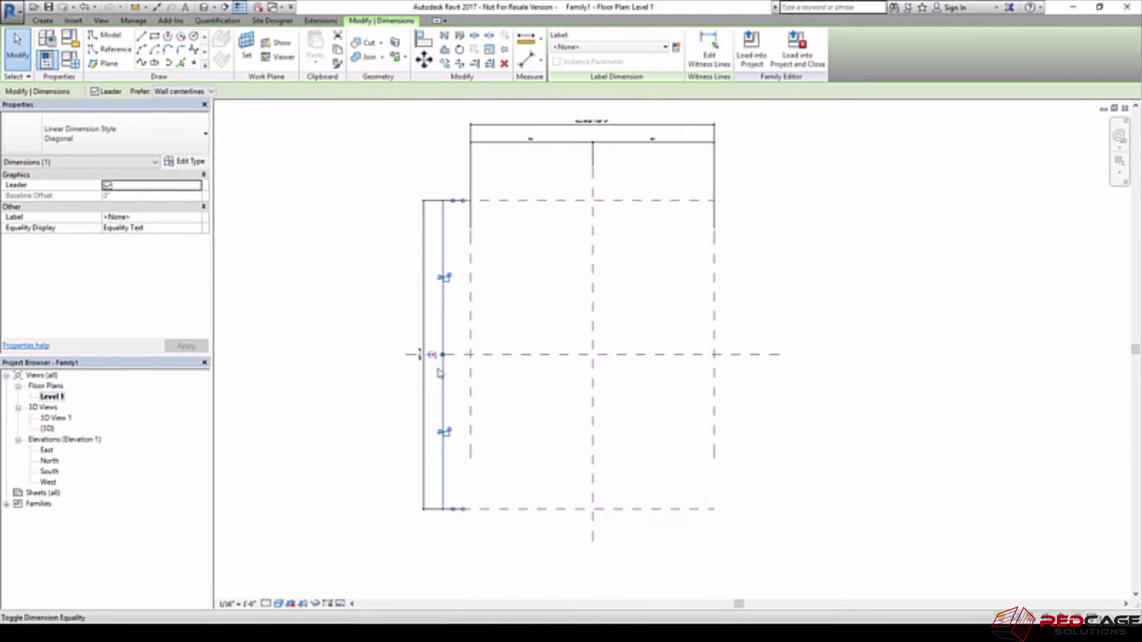
left_click(422, 306)
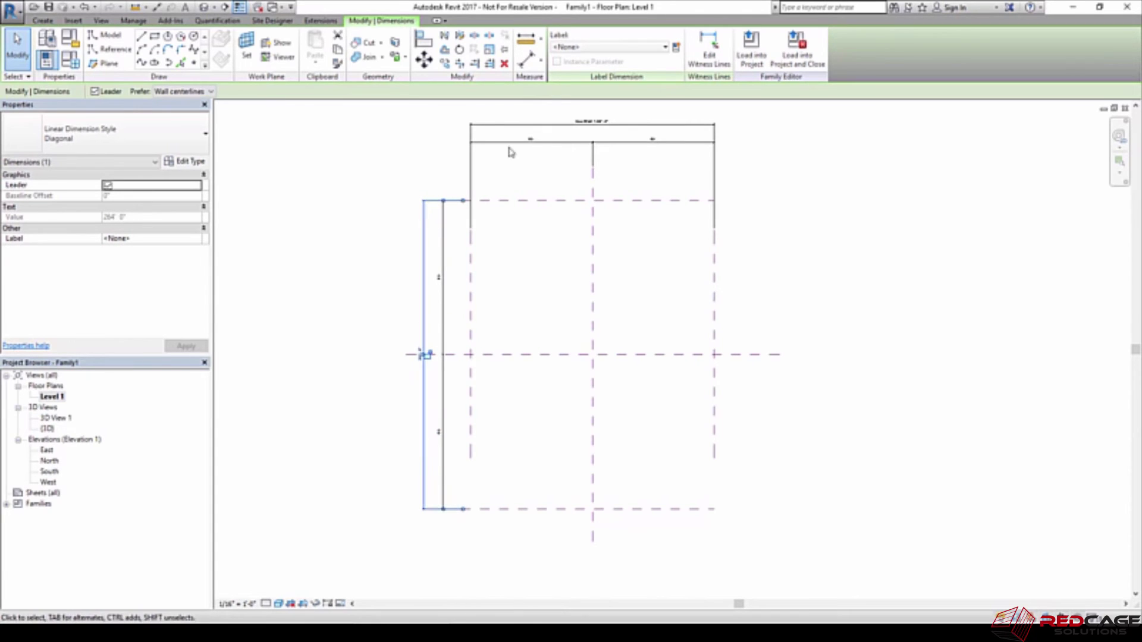
left_click(676, 49)
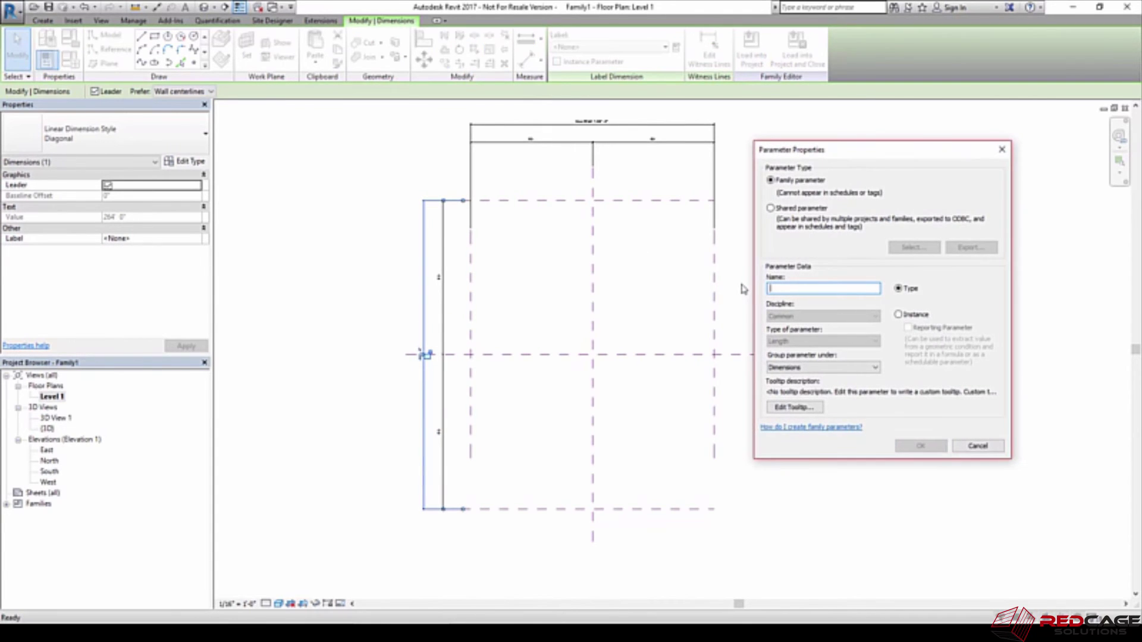
type("Mass Length")
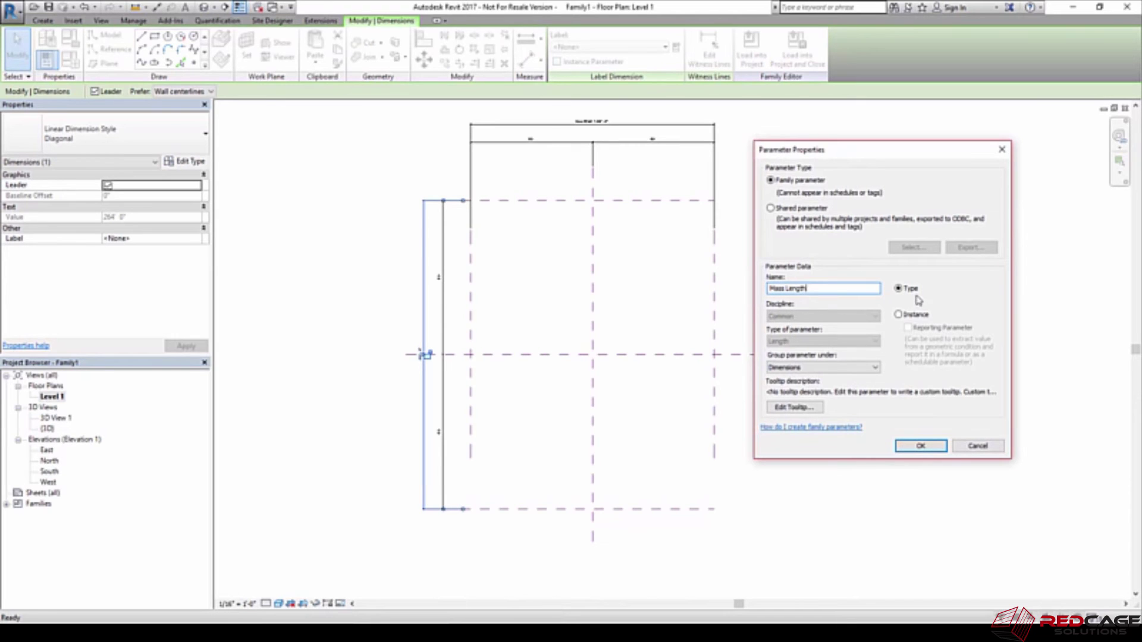
left_click(899, 315)
left_click(920, 446)
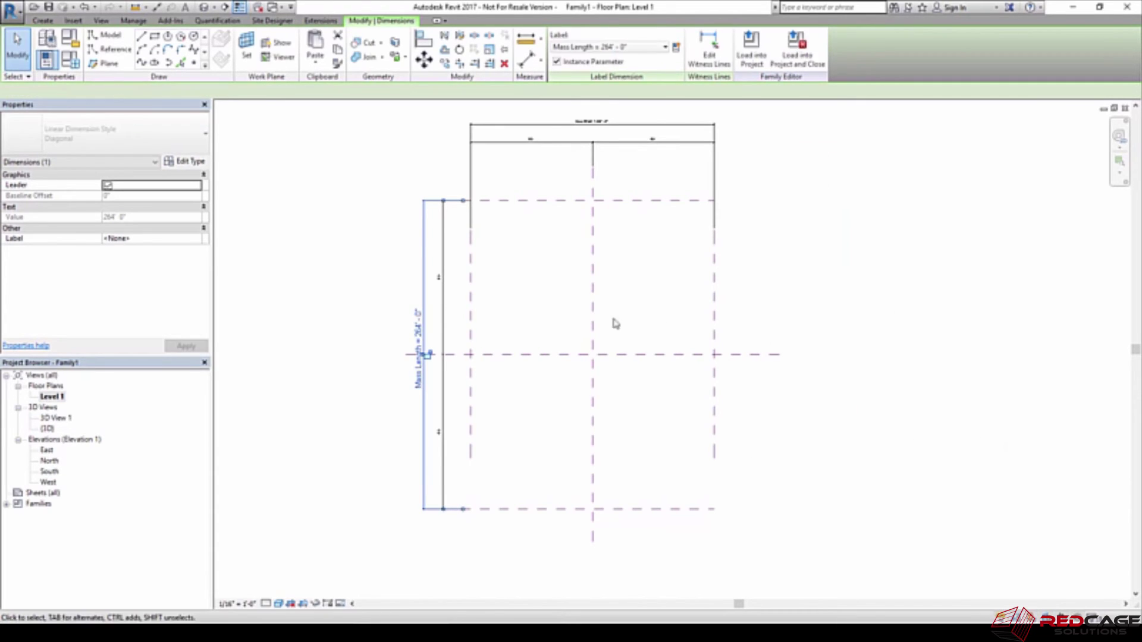
left_click(491, 408)
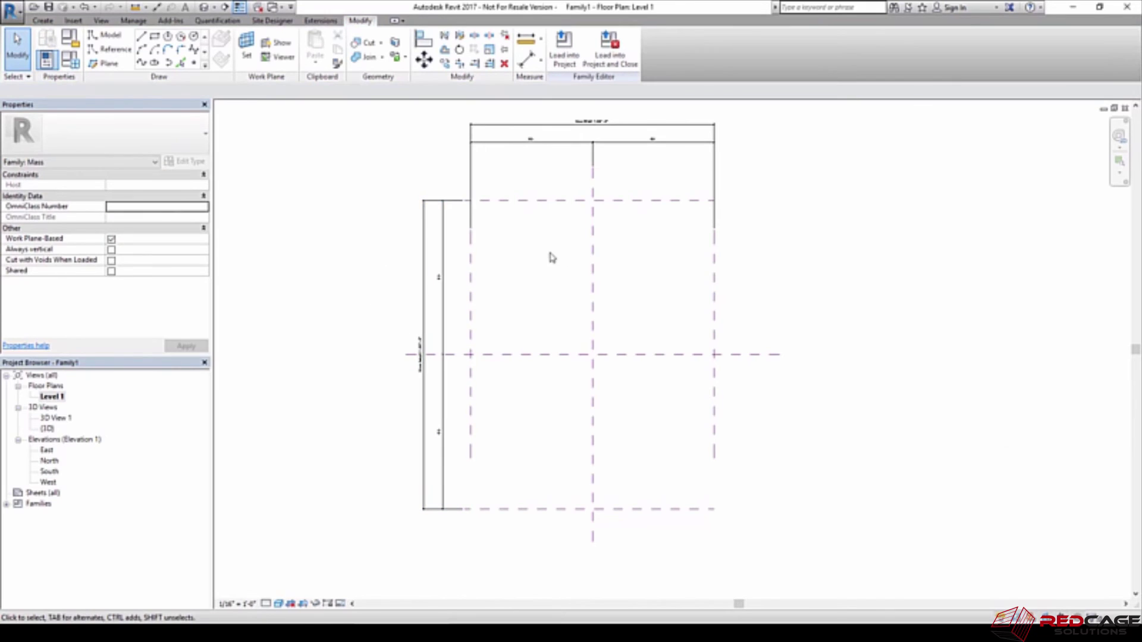
In the East elevation, draw a horizontal reference plane across the three vertical planes, about 119'-9" above Level 1
middle_click_drag(552, 280, 567, 291)
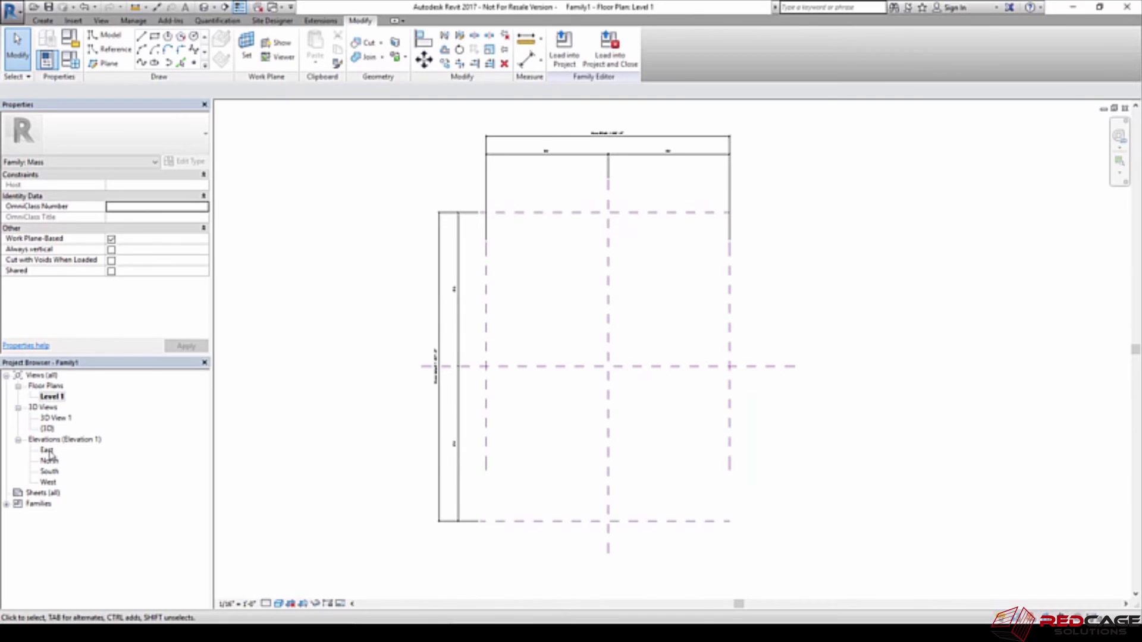
double_click(46, 451)
middle_click_drag(601, 316, 592, 302)
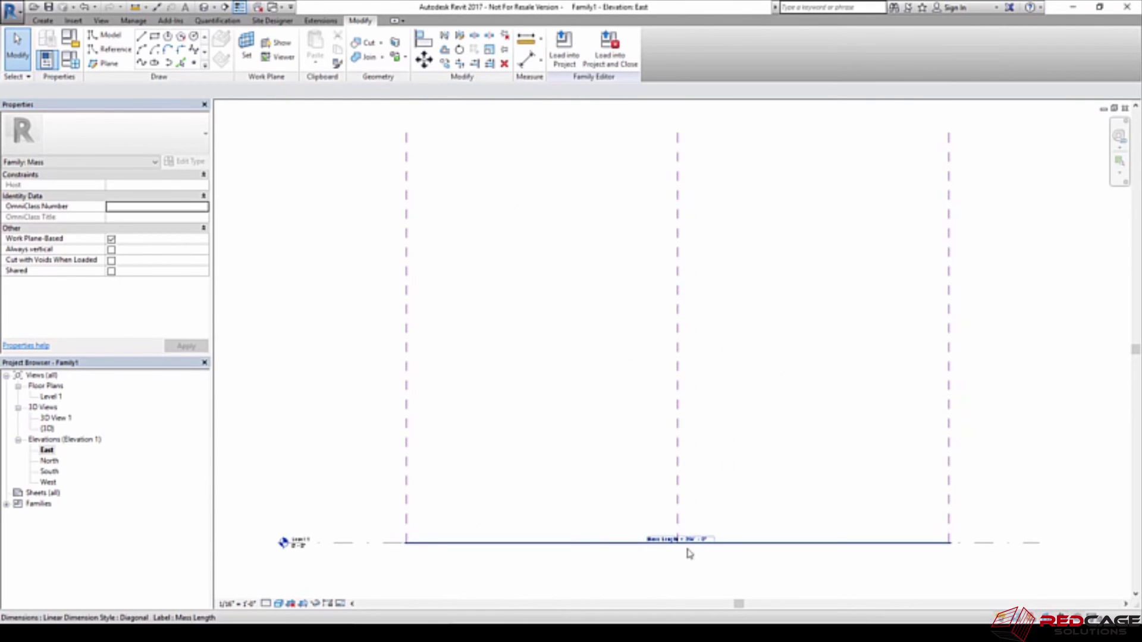
scroll(551, 393, "down", 1)
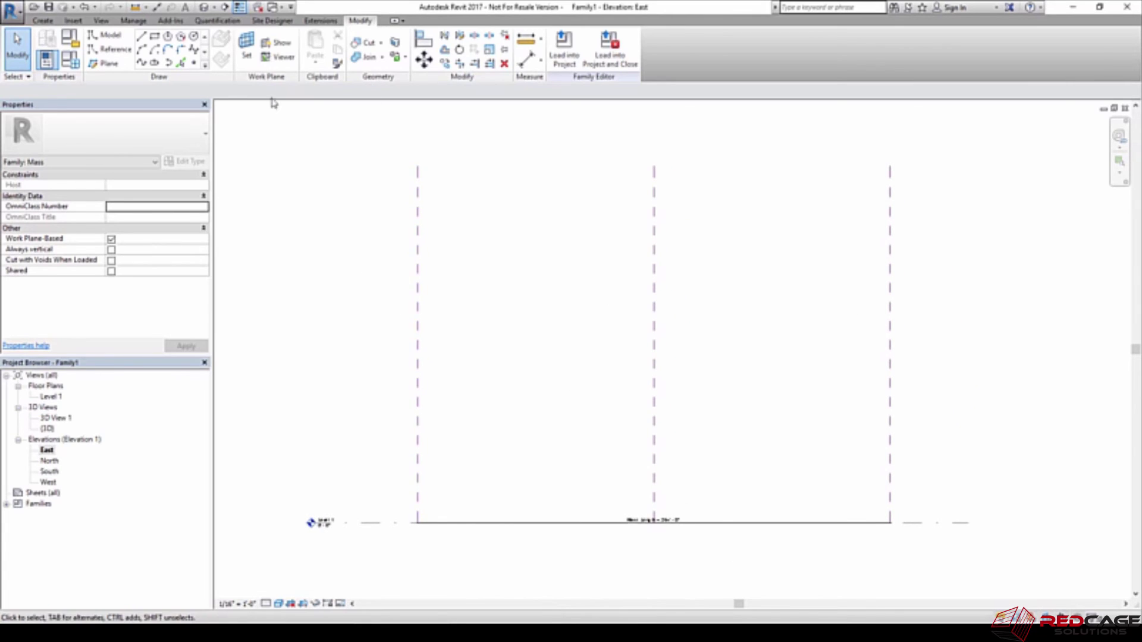
left_click(107, 63)
left_click(364, 309)
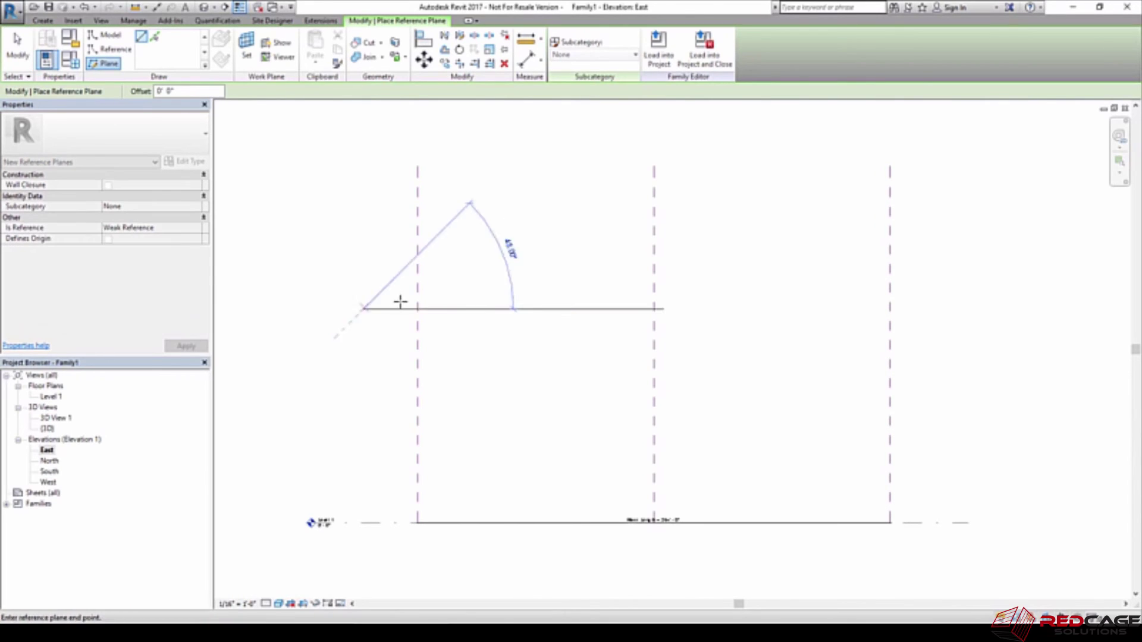
left_click(948, 309)
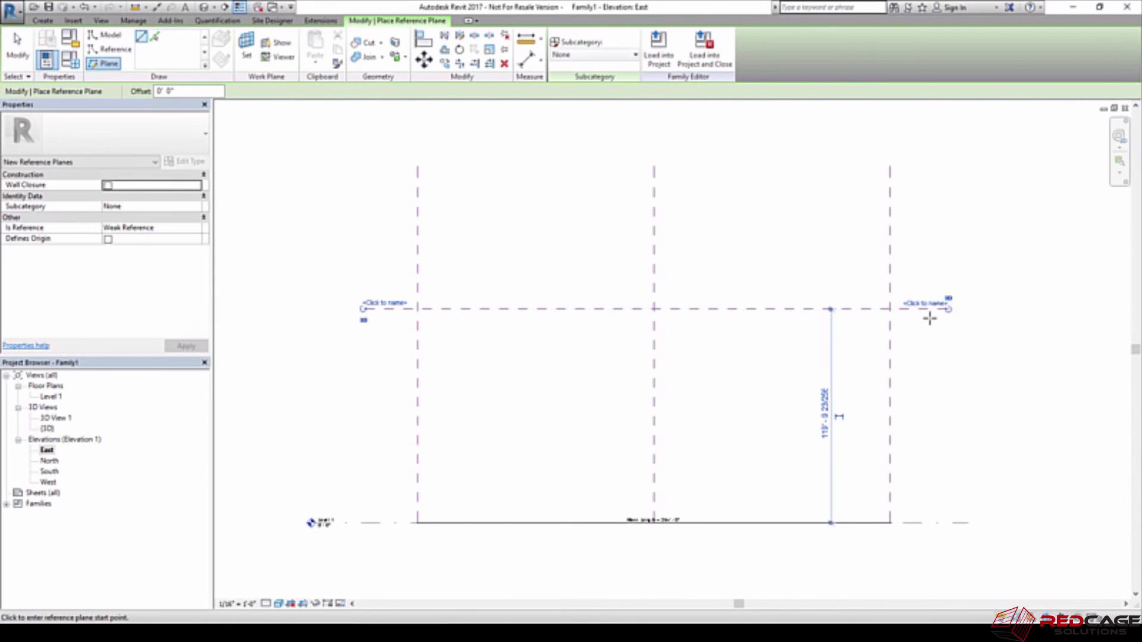
key("Escape")
Name the new horizontal reference plane Top
left_click(940, 310)
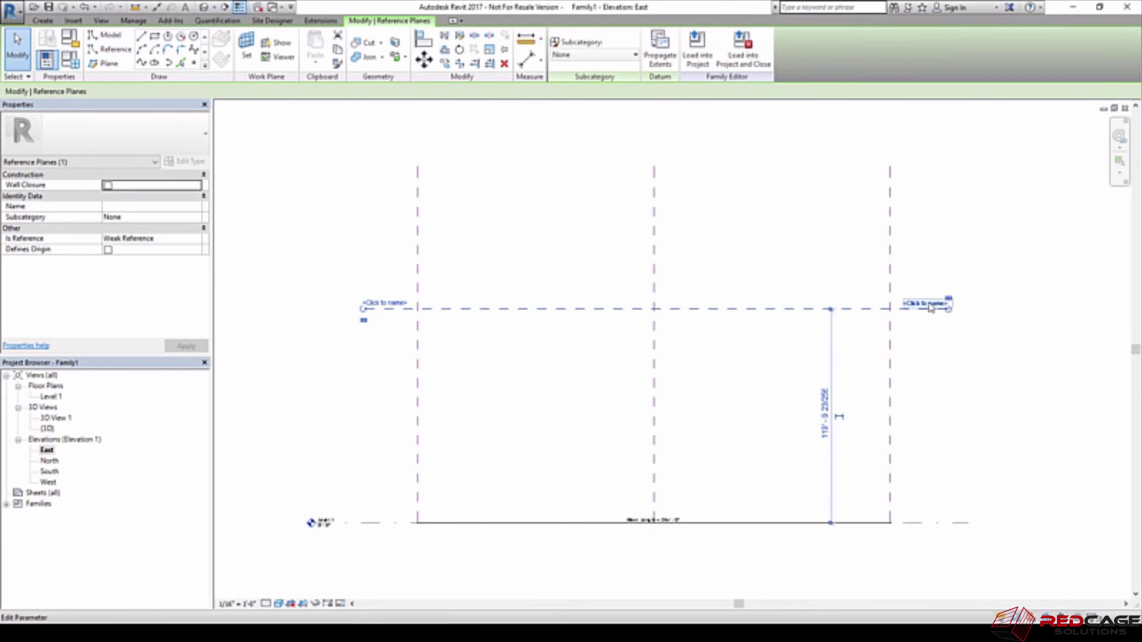
left_click(930, 304)
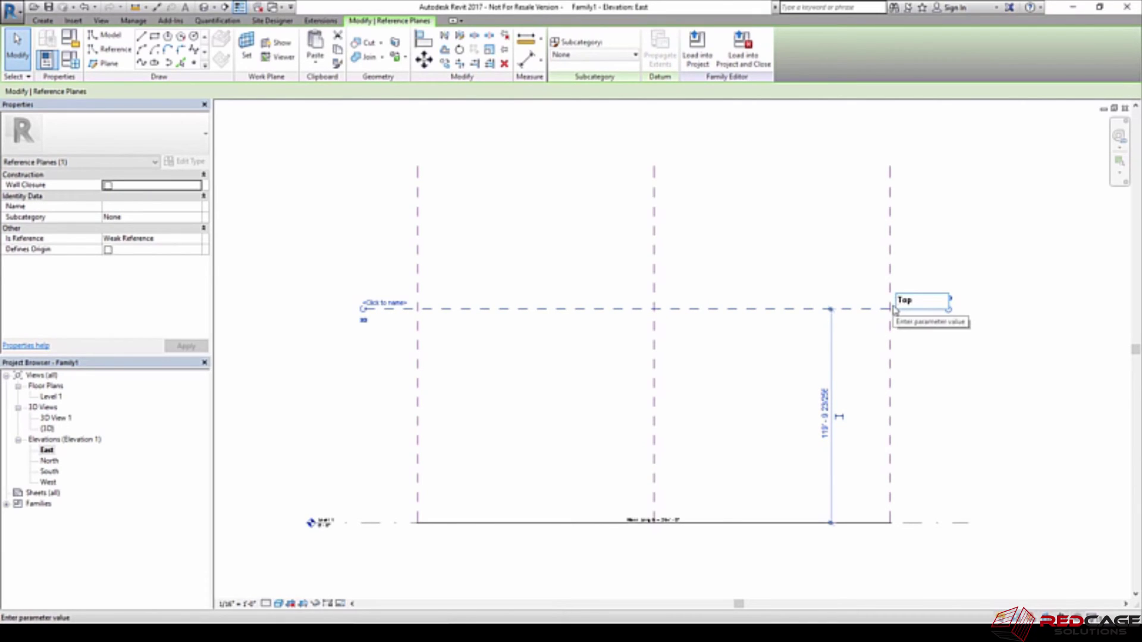
key("Return")
left_click(734, 294)
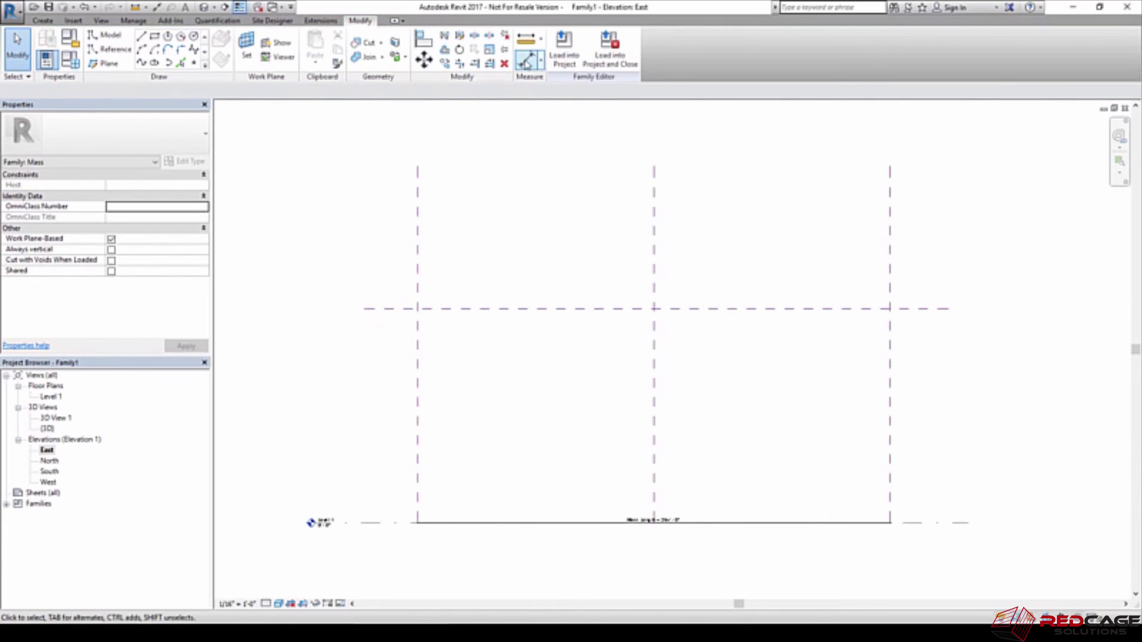
Place an aligned dimension from Level 1 to the Top reference plane, just outside the vertical planes
left_click(527, 61)
left_click(947, 523)
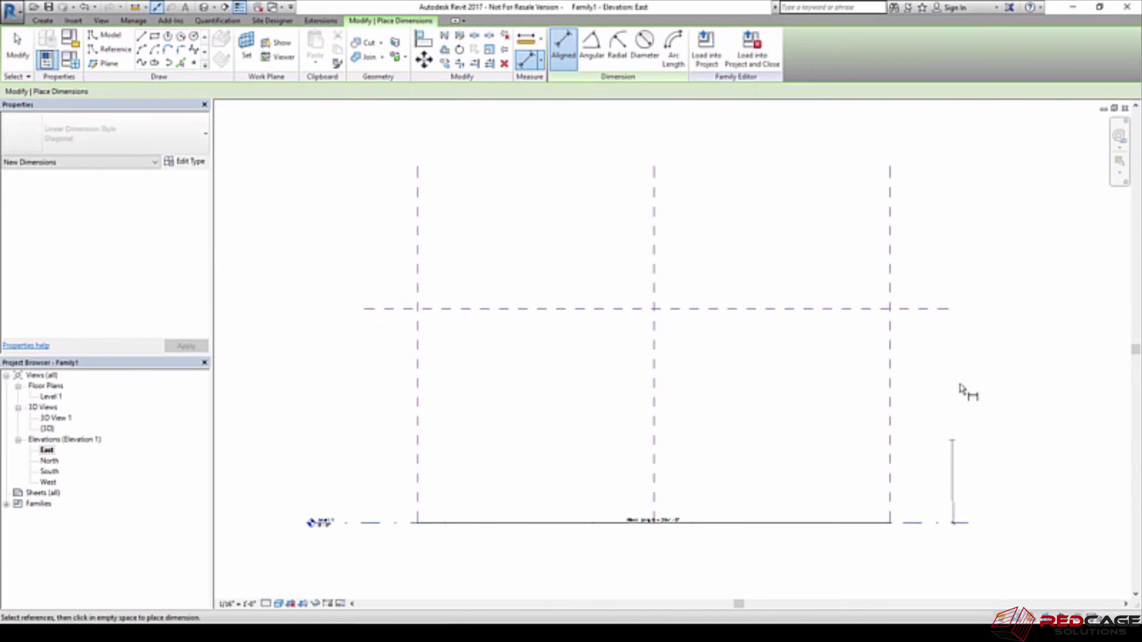
left_click(934, 310)
left_click(952, 375)
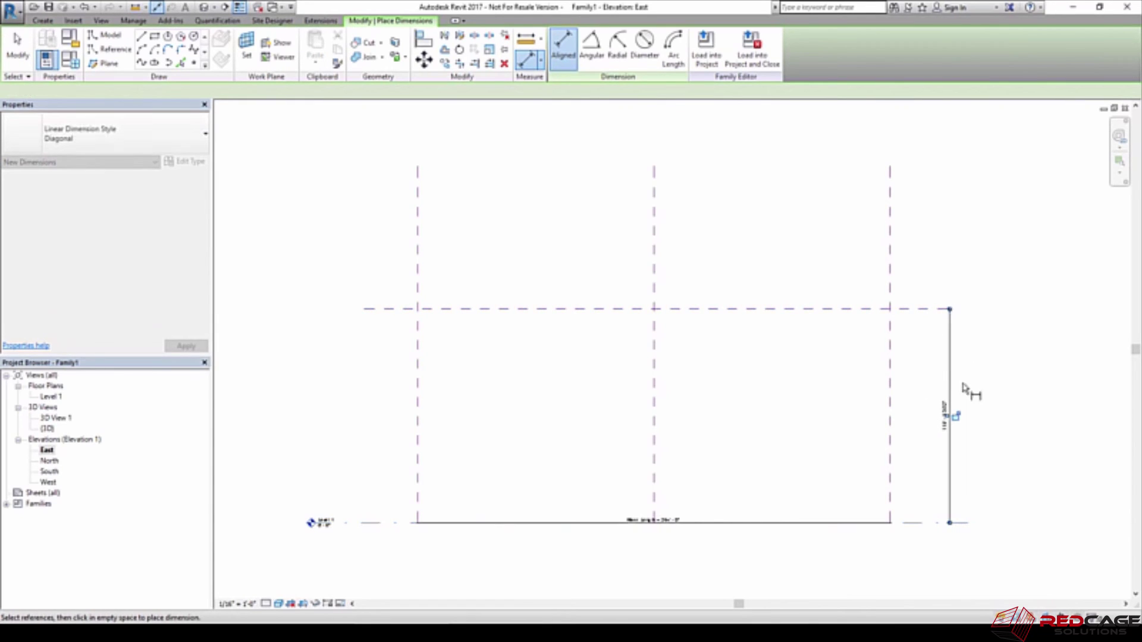
key("Escape")
key("Escape")
Label the Level 1-to-Top dimension with a new family parameter named Mass Height, set as an instance parameter
left_click(950, 390)
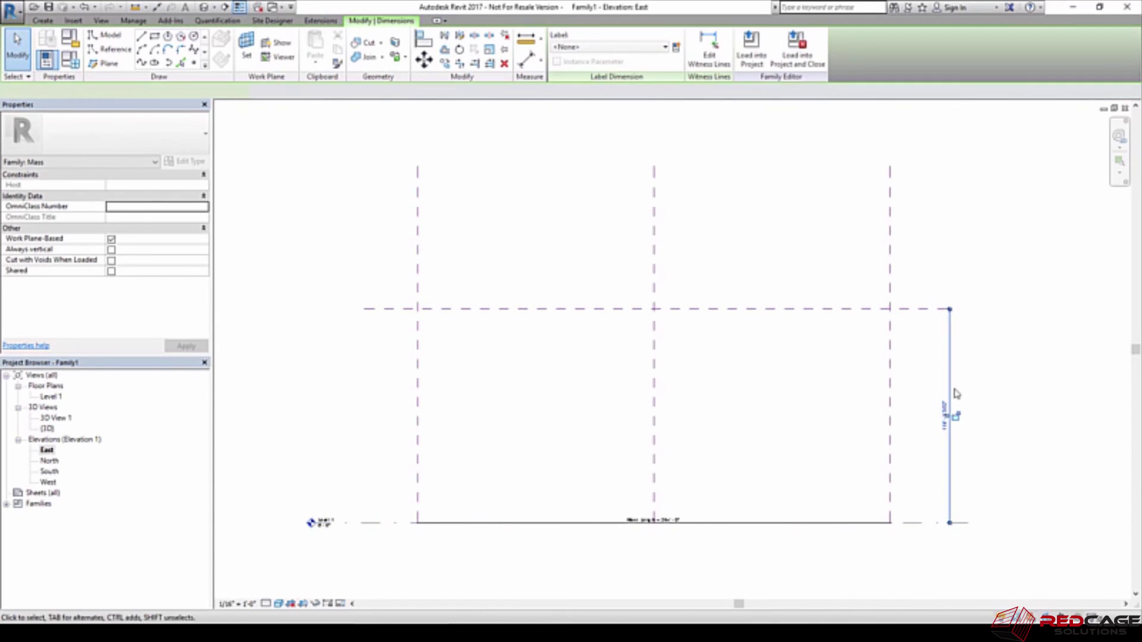
left_click(675, 47)
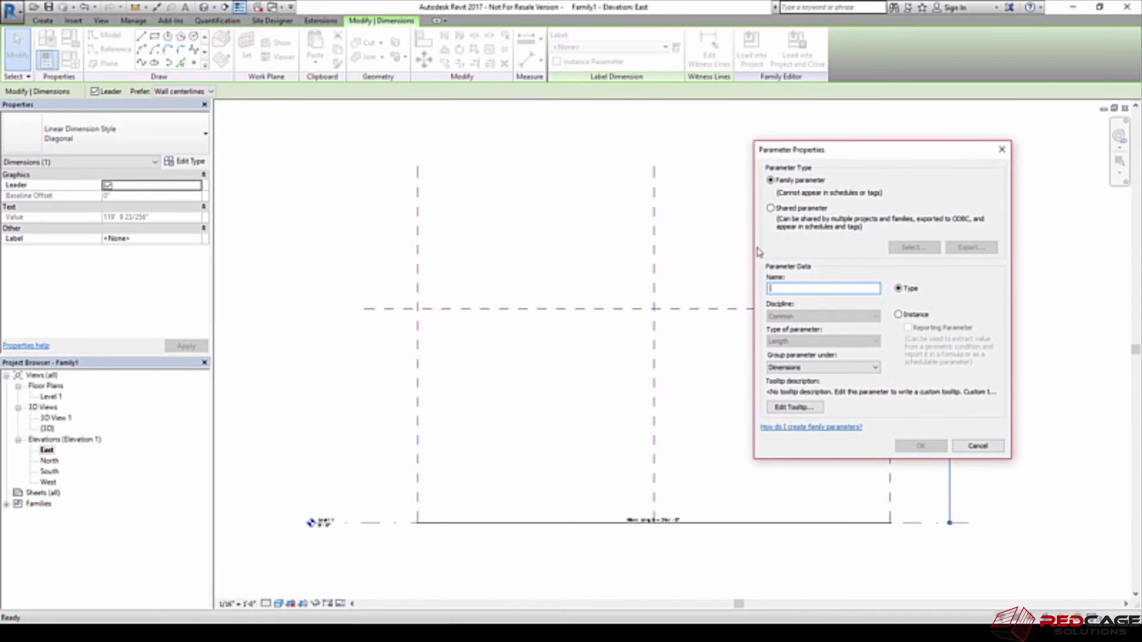
type("Height")
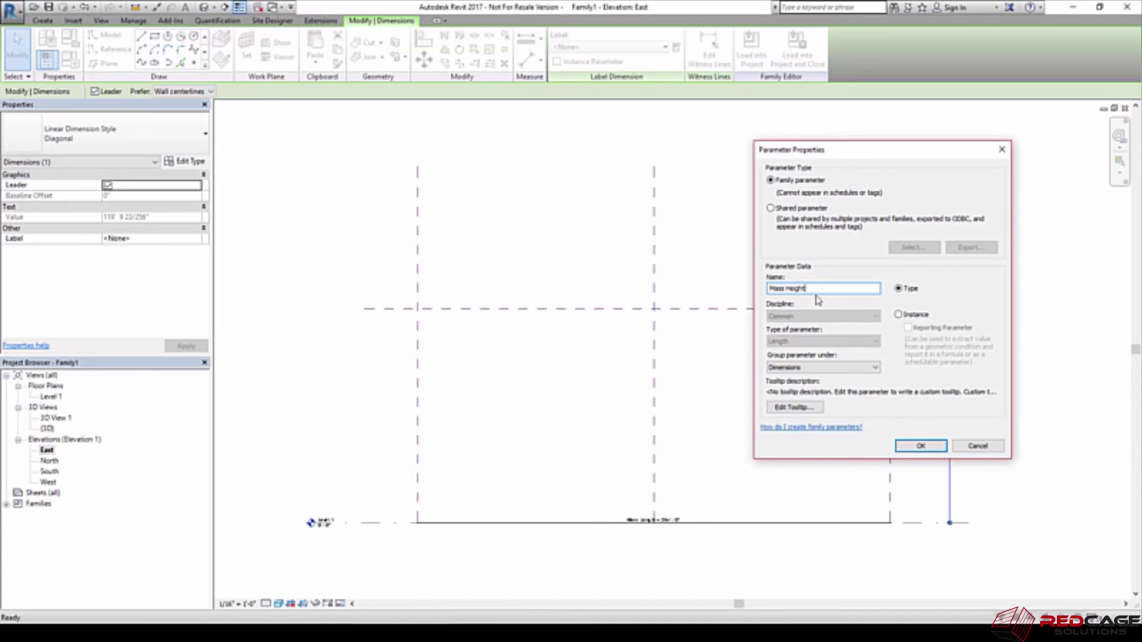
left_click(899, 315)
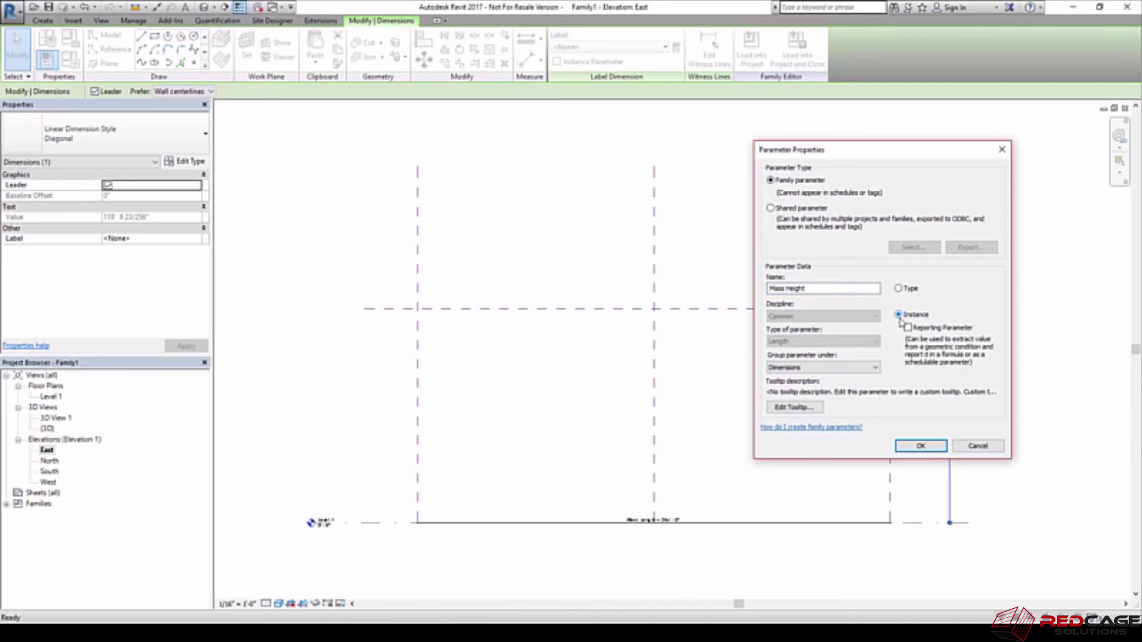
left_click(922, 447)
middle_click_drag(746, 380, 750, 374)
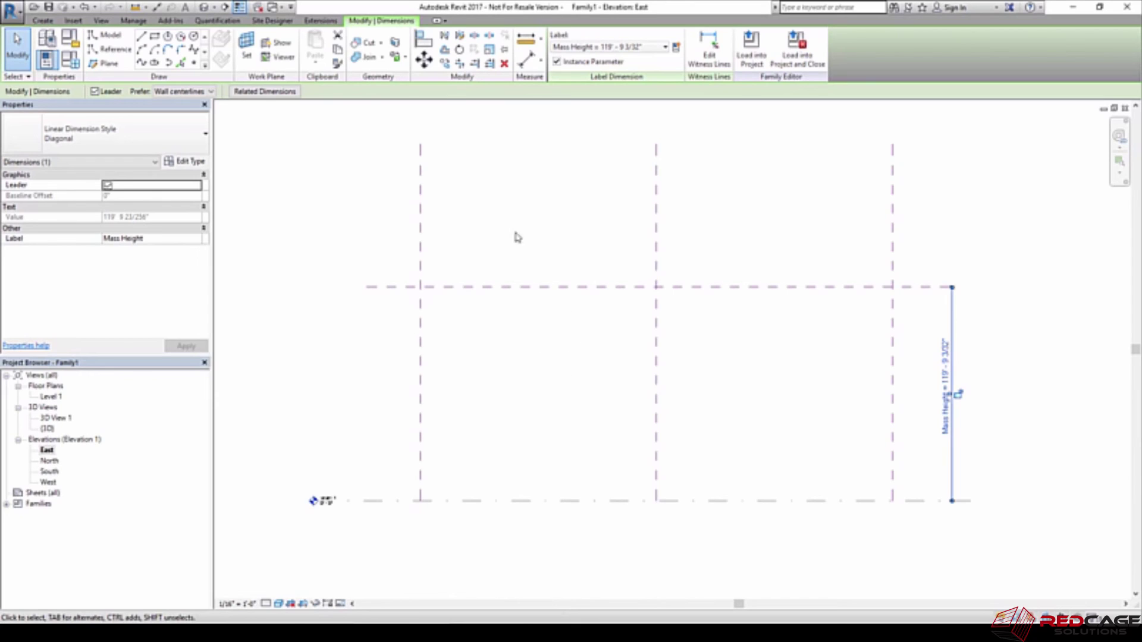
Open the default 3D view and orient it to an isometric view of the reference planes
left_click(204, 6)
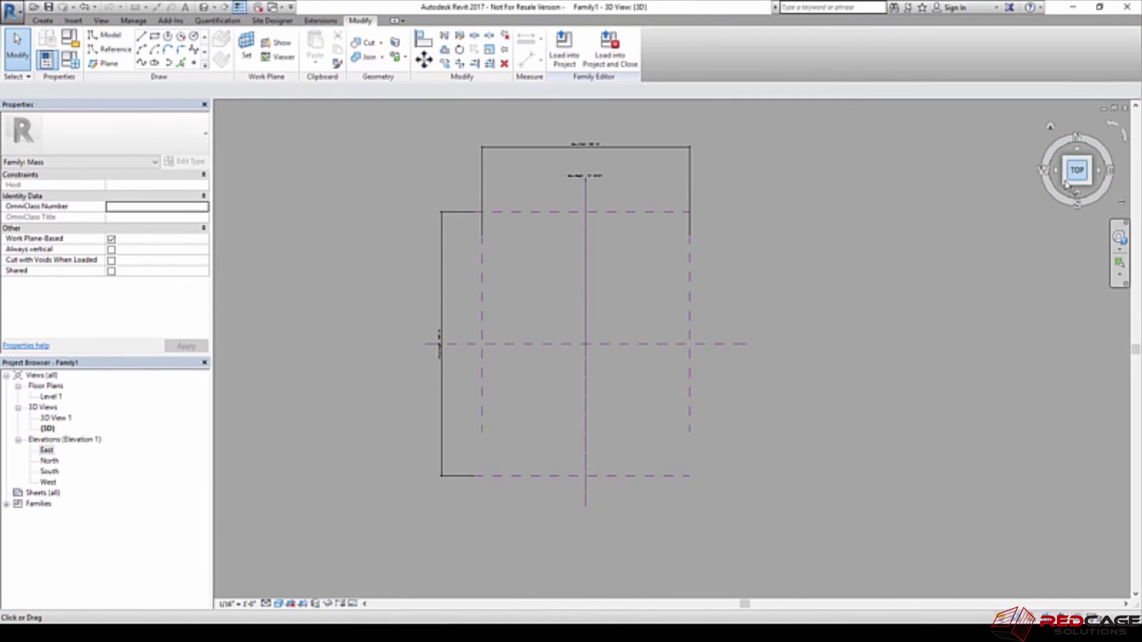
left_click(1099, 189)
left_click(1091, 172)
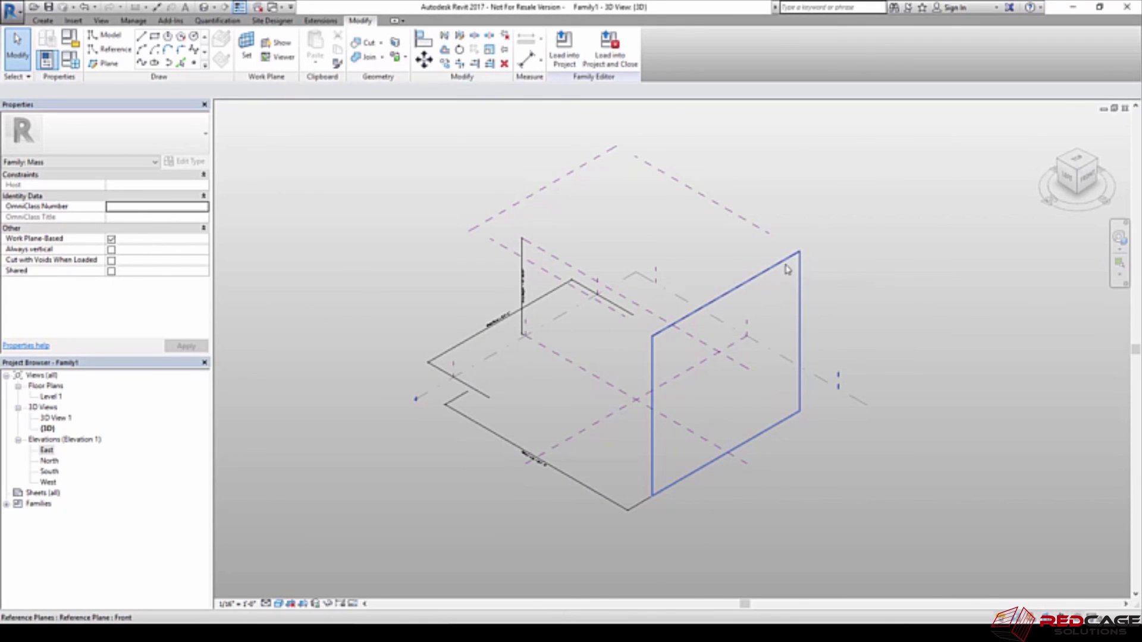
Try stretching one side edge of the Front reference plane outward in the 3D view, and undo the change
left_click(755, 281)
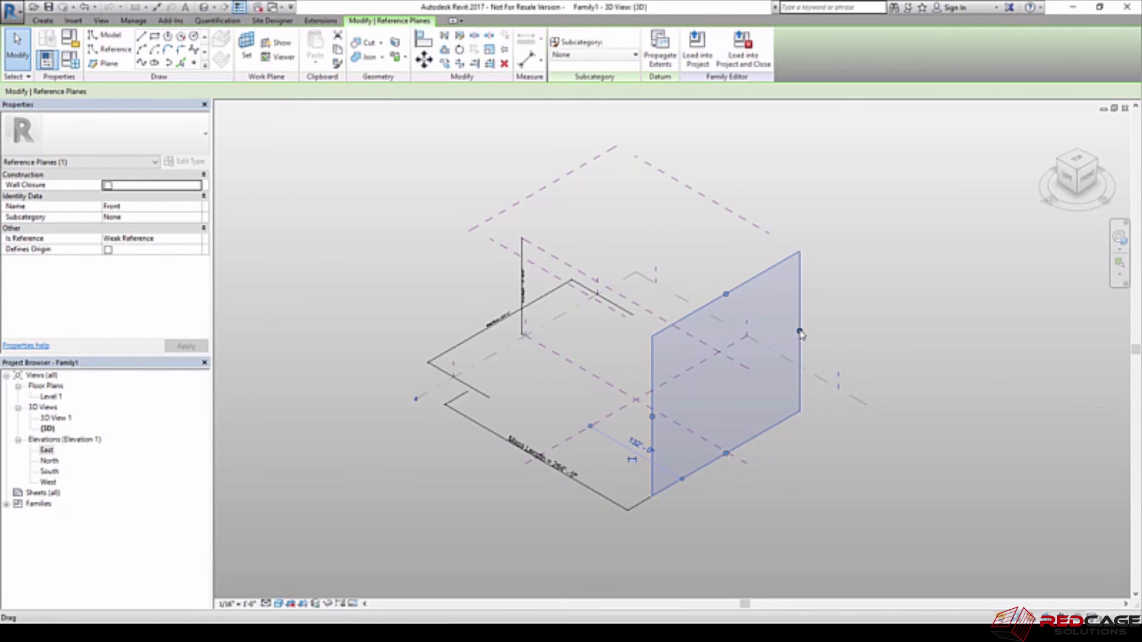
left_click_drag(800, 333, 922, 271)
left_click(859, 464)
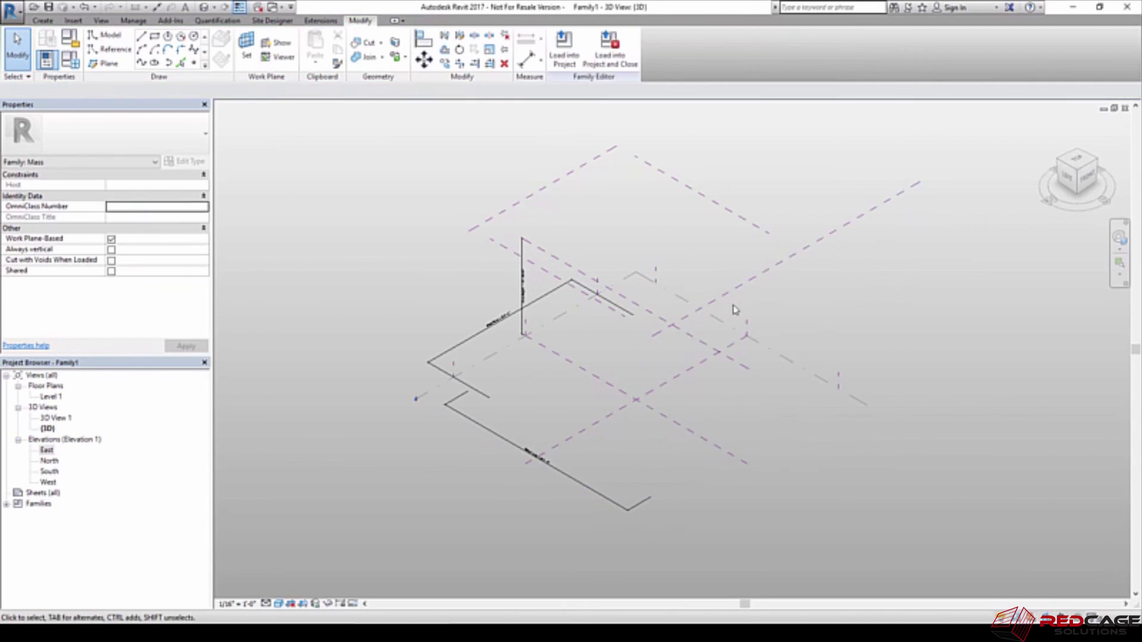
key("ctrl+z")
Hide the Dimensions annotation category in the 3D view's visibility/graphic overrides
middle_click_drag(524, 275, 536, 298)
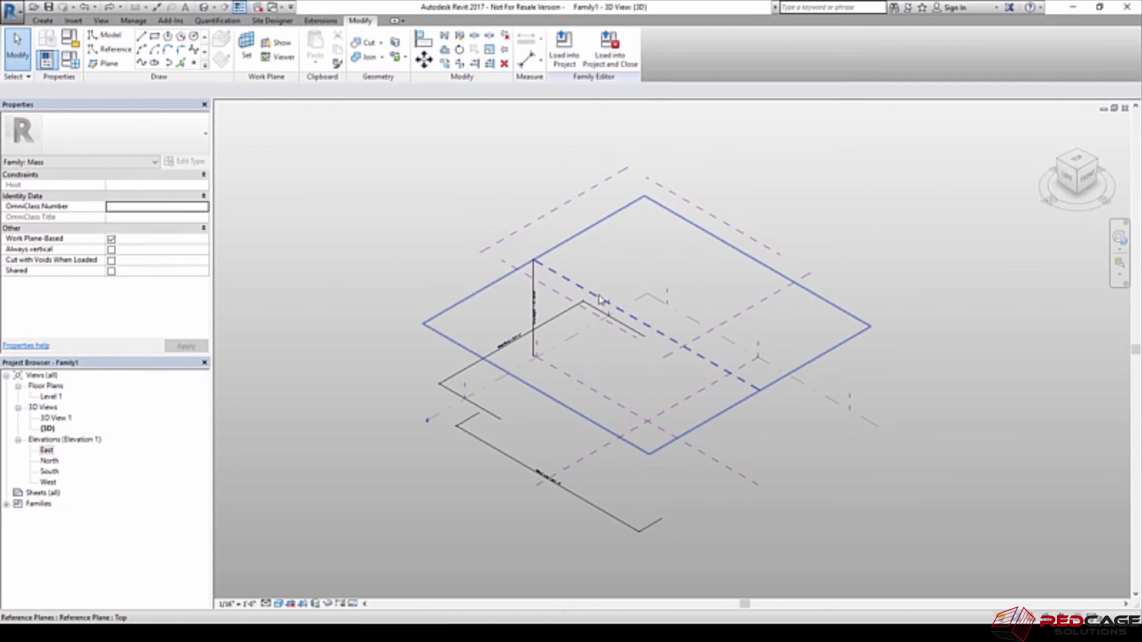
middle_click_drag(458, 396, 690, 391, "shift")
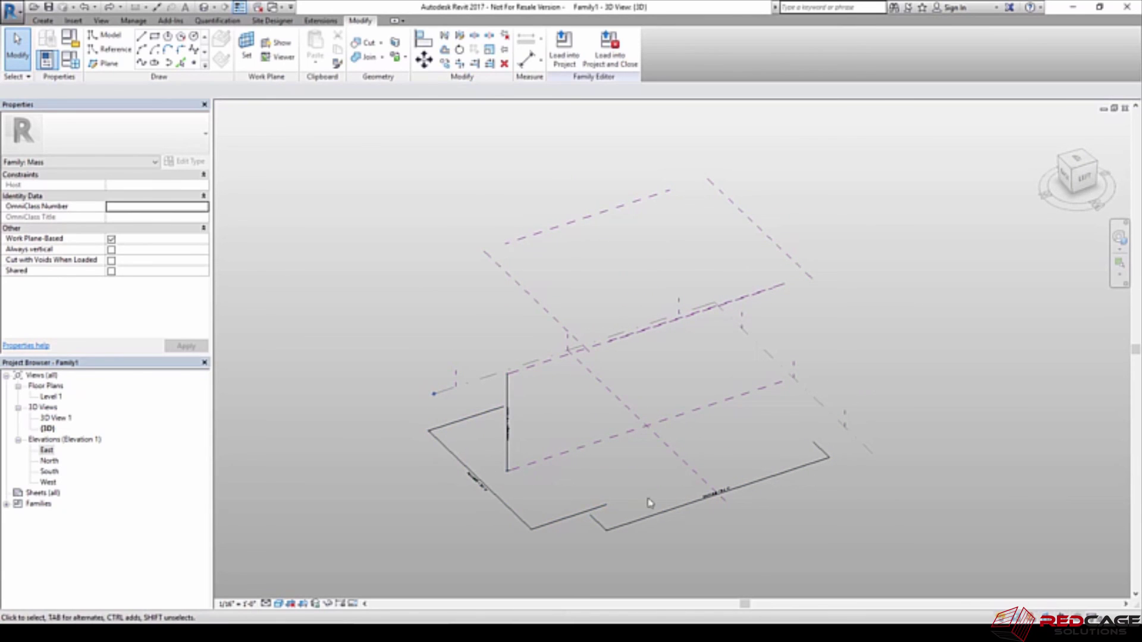
middle_click_drag(589, 327, 586, 312)
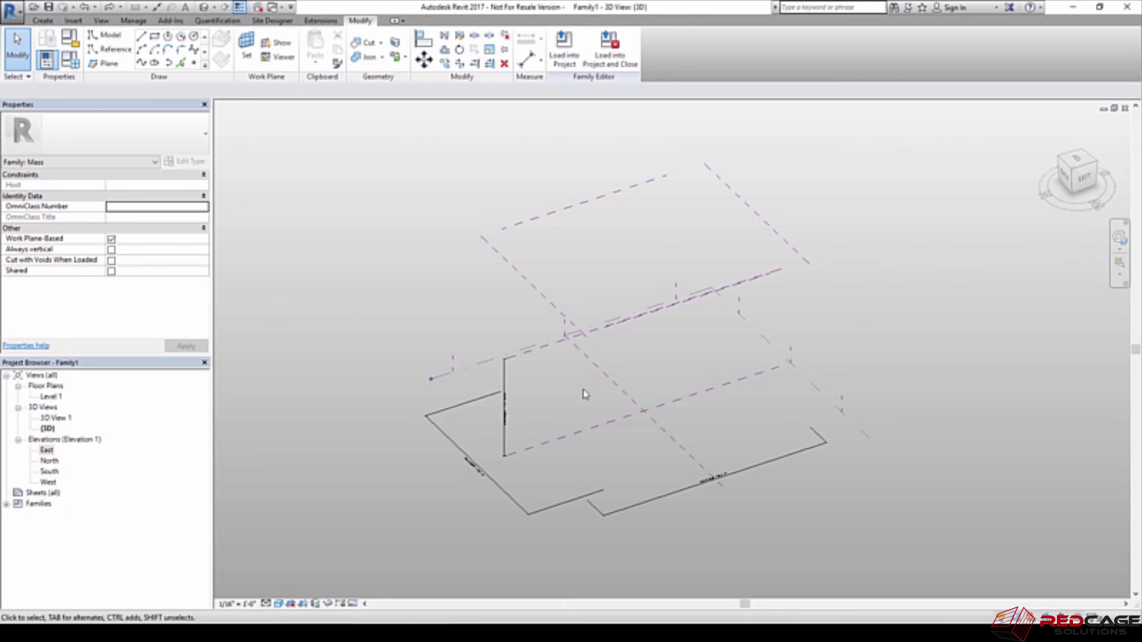
key("v")
key("v")
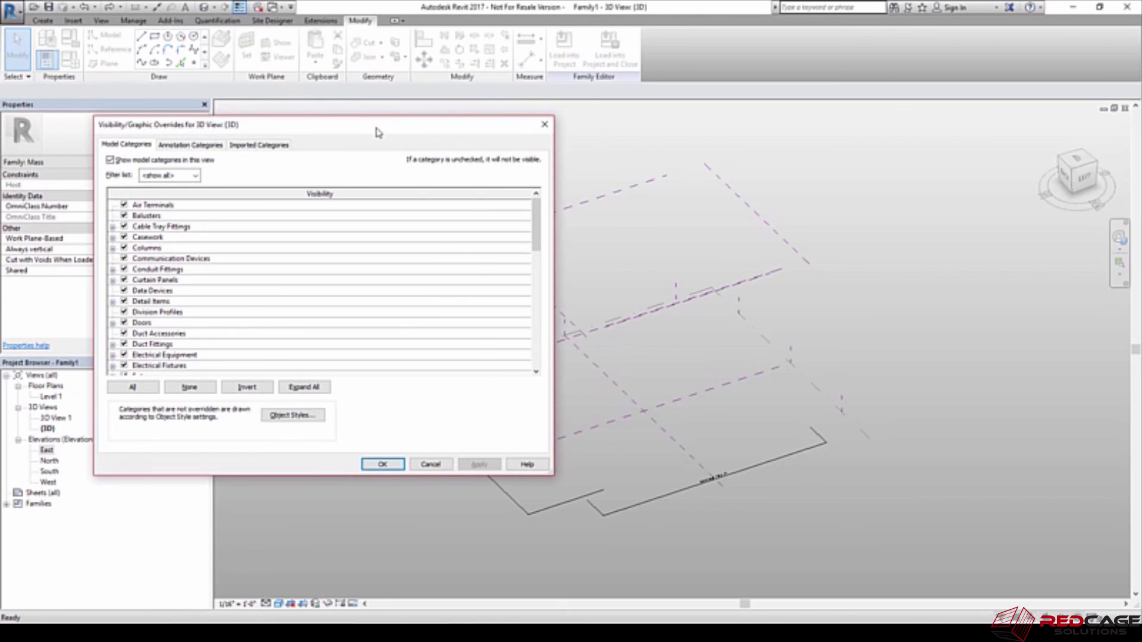
left_click_drag(375, 132, 420, 139)
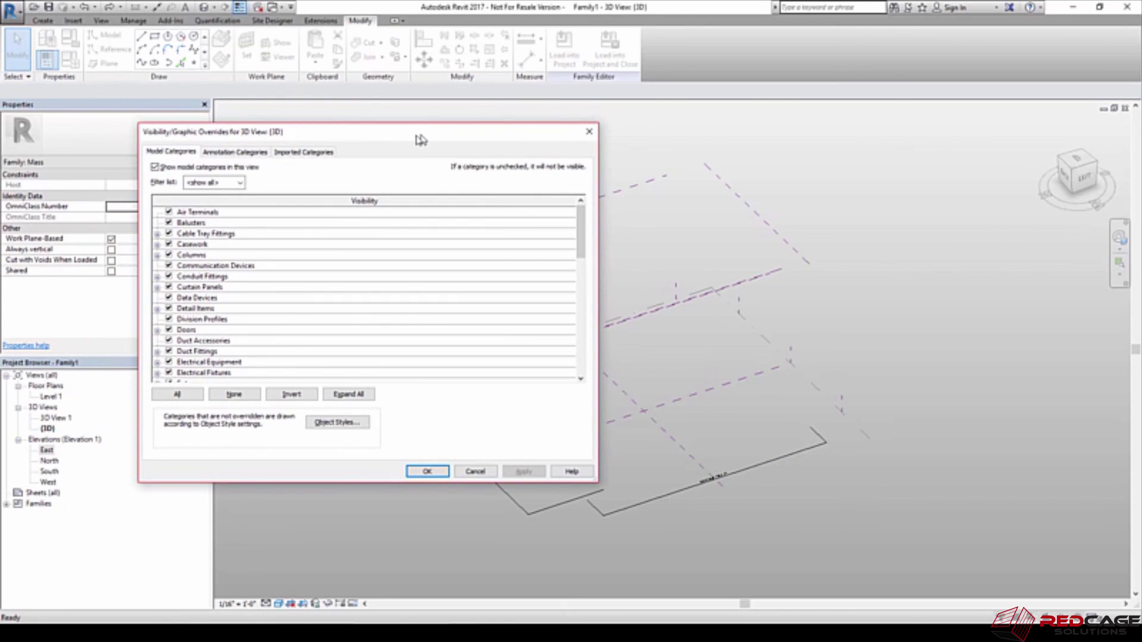
left_click(235, 152)
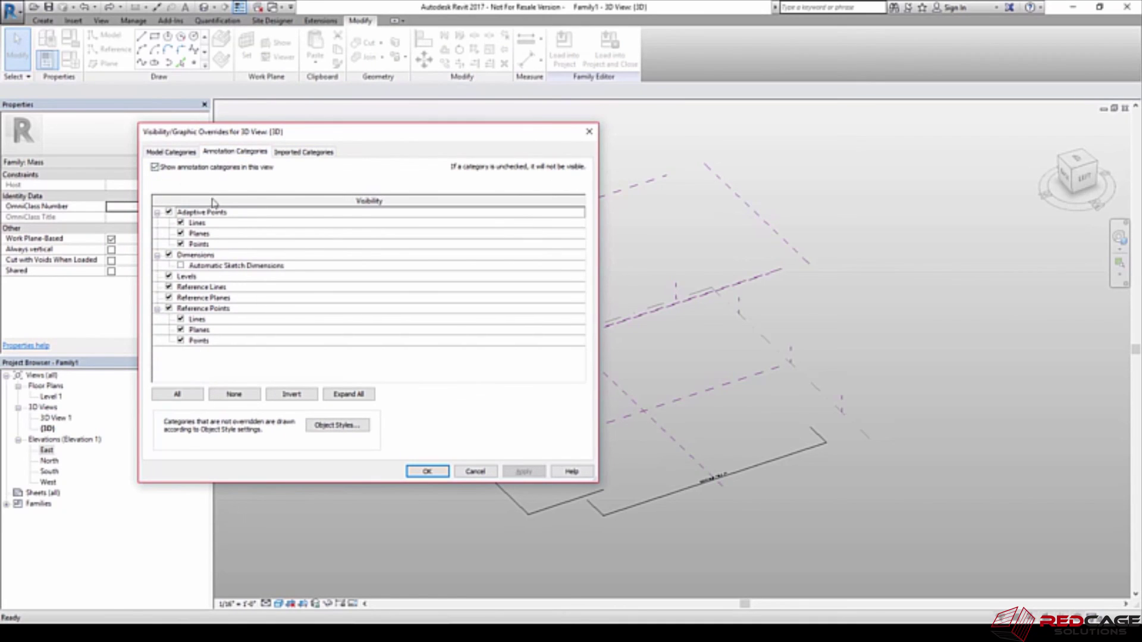
left_click(170, 255)
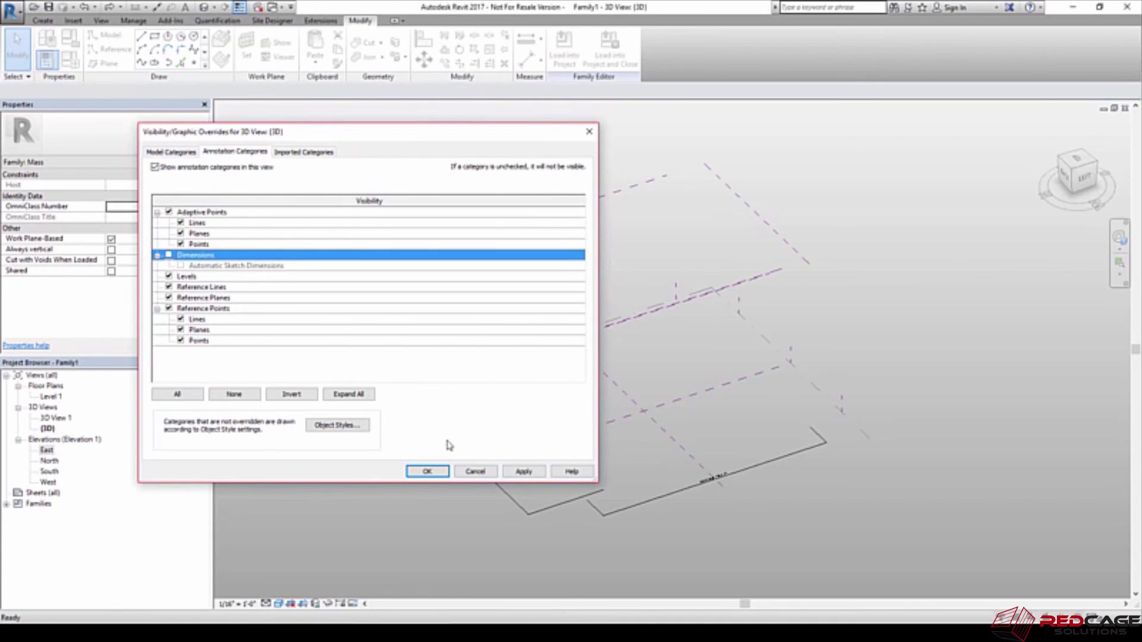
left_click(427, 471)
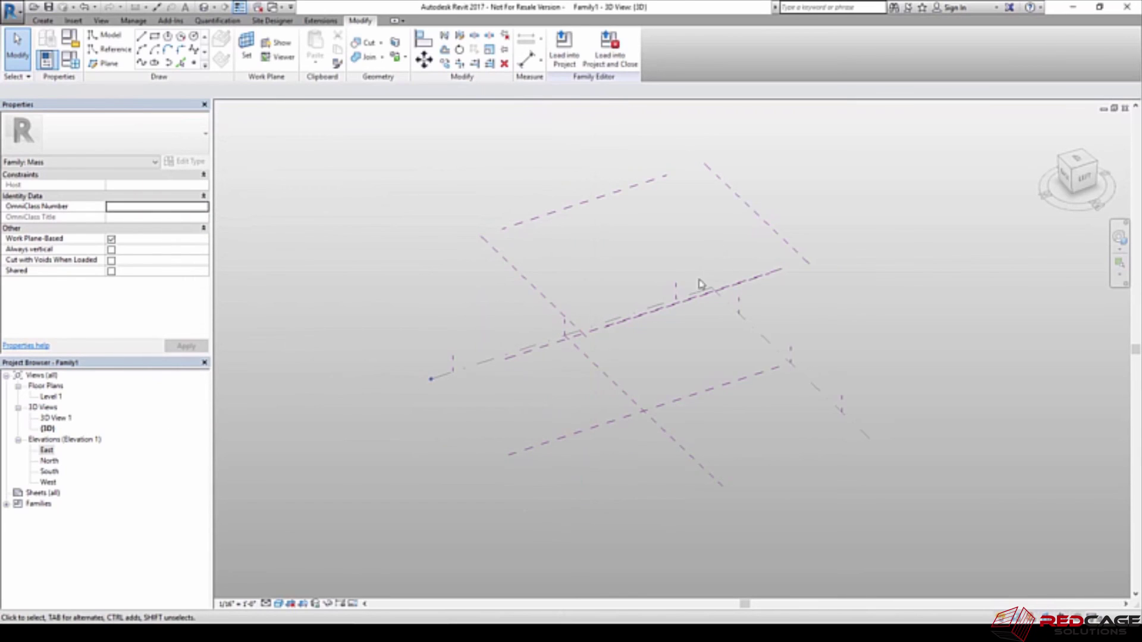
middle_click_drag(701, 283, 678, 298, "shift")
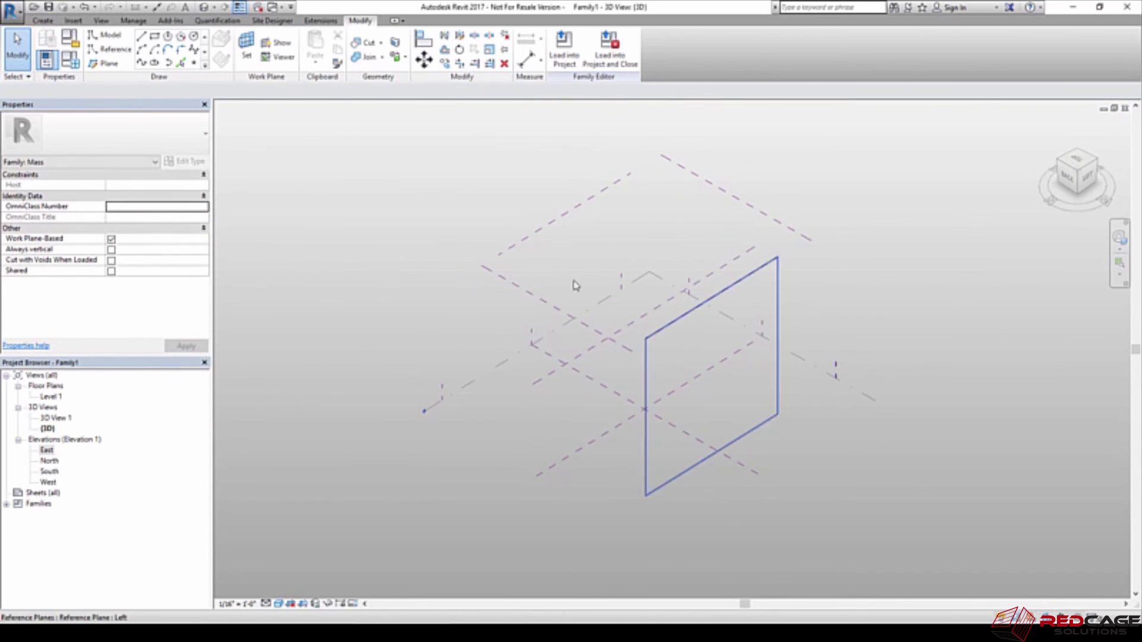